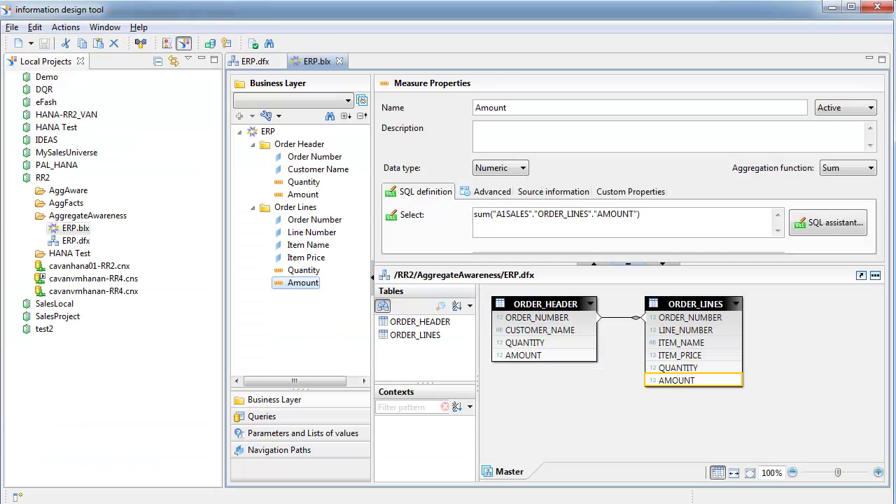
Examine the Amount measure's aggregation function options and the sum function in its SQL definition.
{"action": "left_click", "coordinate": [84, 501]}
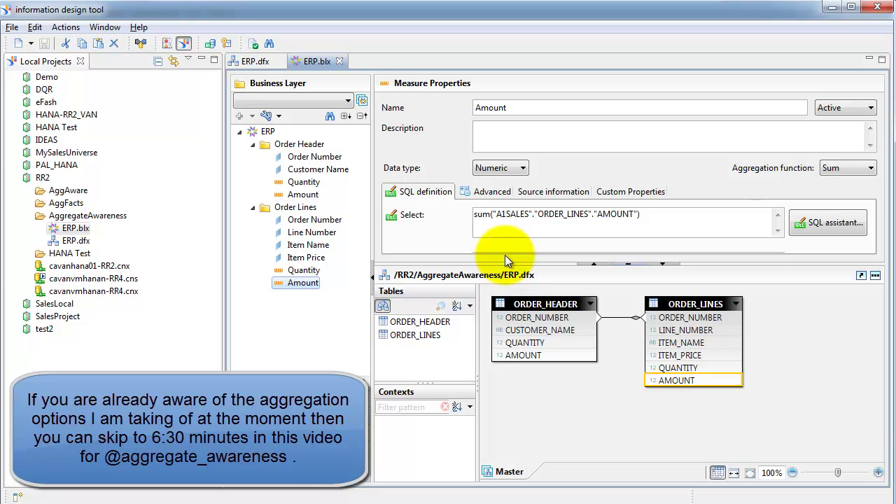
{"action": "left_click", "coordinate": [830, 172]}
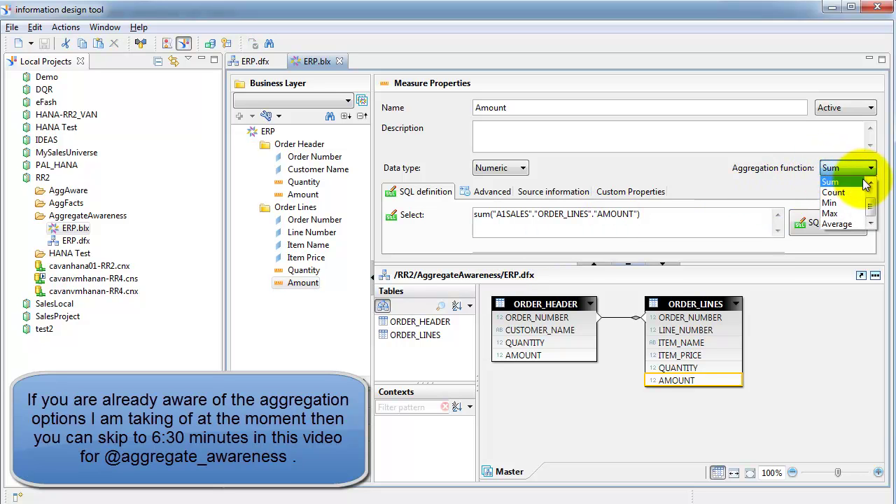
{"action": "left_click_drag", "start_coordinate": [871, 208], "coordinate": [871, 198]}
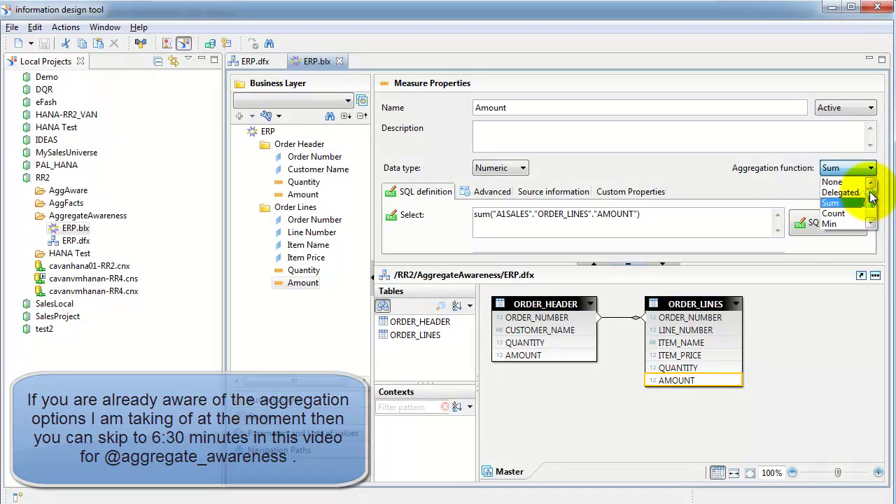
{"action": "left_click", "coordinate": [844, 203]}
{"action": "double_click", "coordinate": [484, 214]}
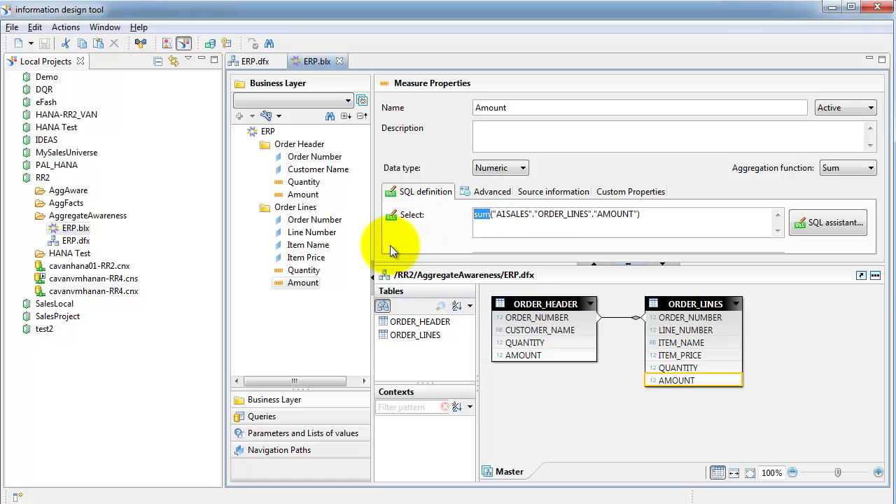
{"action": "key", "text": "Right"}
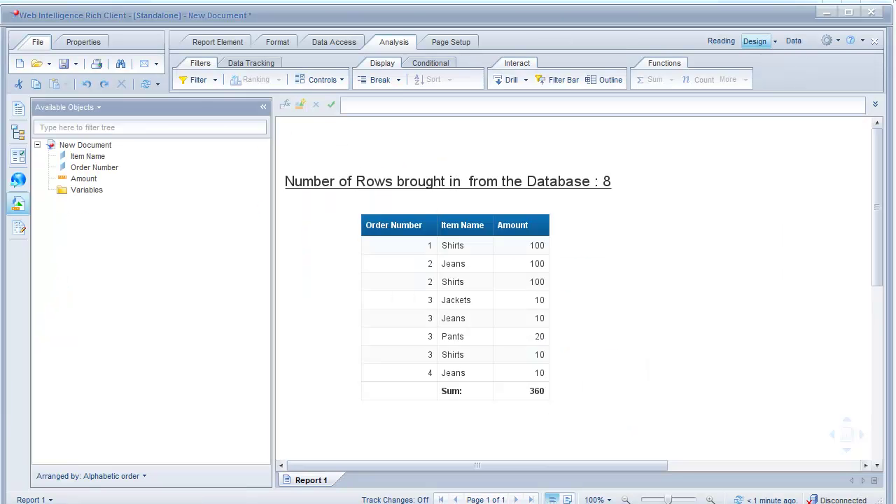
Switch to the Web Intelligence report and inspect the order table and the formula behind the row-count heading.
{"action": "left_click", "coordinate": [403, 266]}
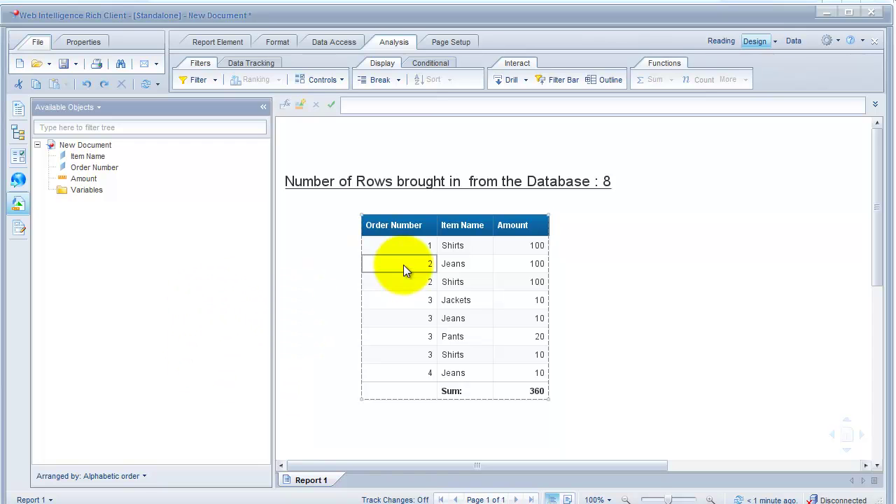
{"action": "left_click", "coordinate": [442, 264]}
{"action": "left_click", "coordinate": [420, 137]}
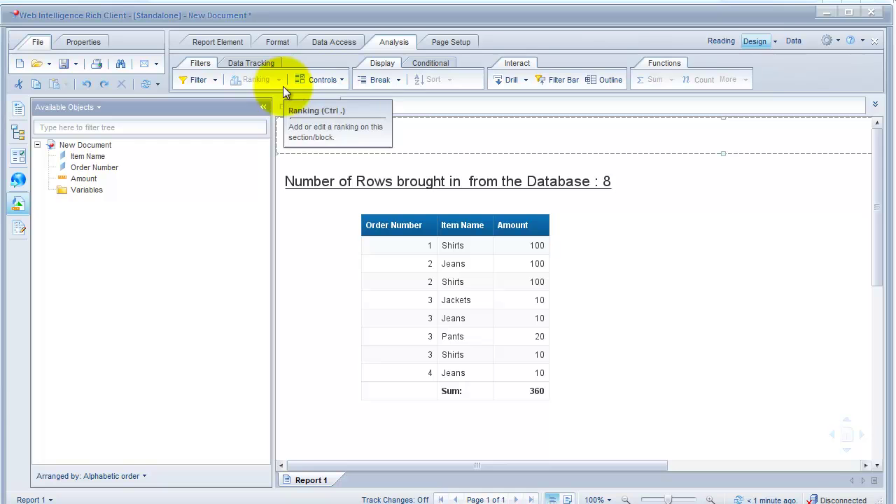
{"action": "left_click", "coordinate": [321, 184]}
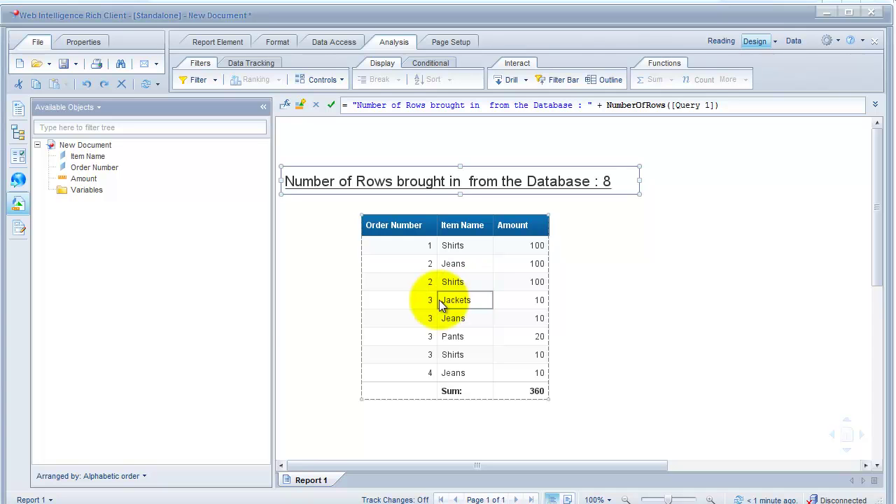
Try removing the Order Number column from the order table, and undo the removal.
{"action": "left_click", "coordinate": [291, 306]}
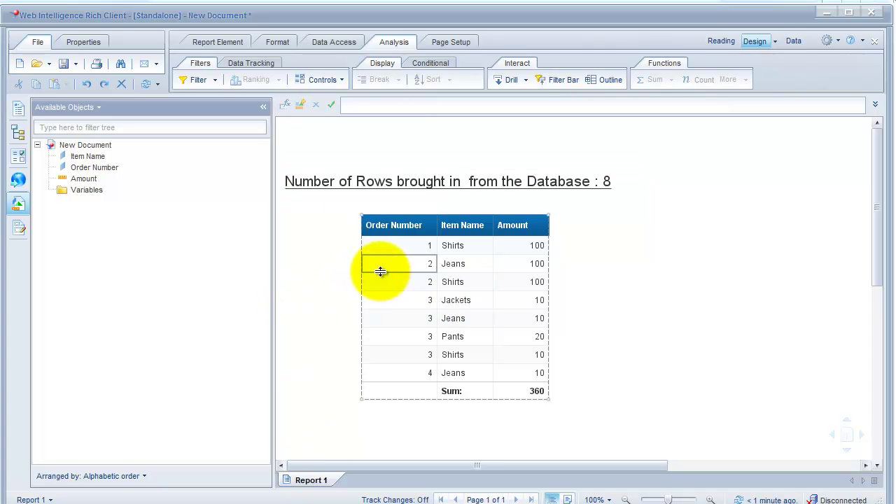
{"action": "left_click_drag", "start_coordinate": [383, 269], "coordinate": [197, 267]}
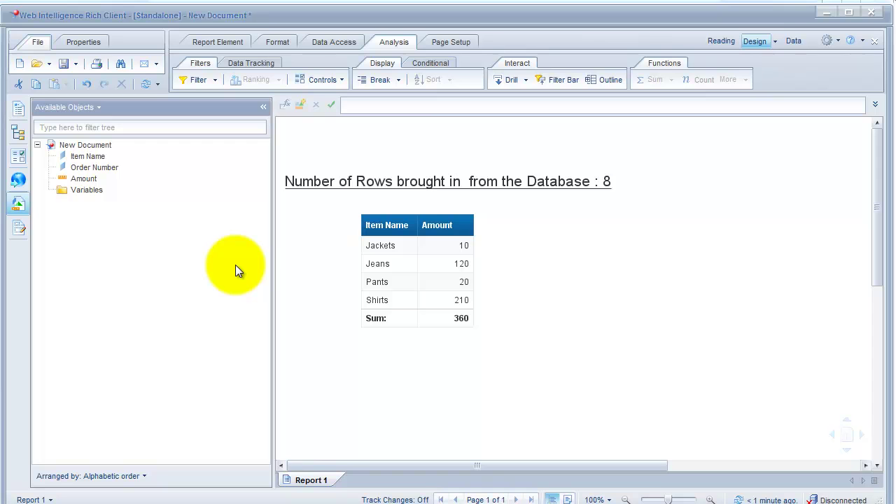
{"action": "key", "text": "ctrl+z"}
Duplicate the order table and place the copy beside the original, slightly above its level.
{"action": "left_click", "coordinate": [451, 221]}
{"action": "right_click", "coordinate": [454, 222]}
{"action": "left_click", "coordinate": [482, 241]}
{"action": "left_click", "coordinate": [616, 240]}
{"action": "right_click", "coordinate": [617, 241]}
{"action": "left_click", "coordinate": [660, 295]}
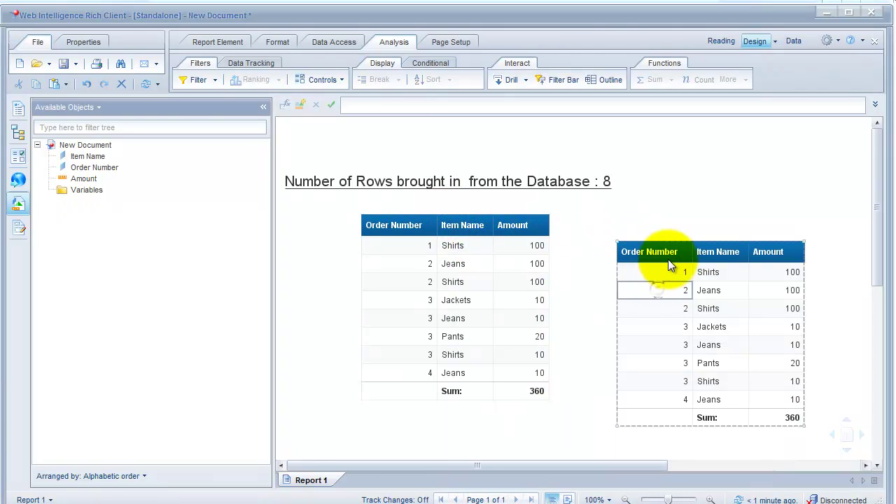
{"action": "left_click_drag", "start_coordinate": [687, 239], "coordinate": [656, 203]}
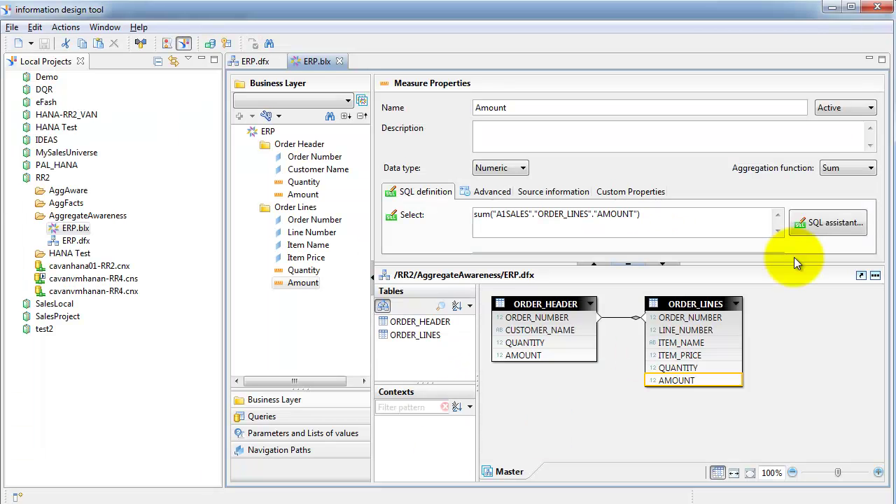
Check the Amount measure's aggregation function, then try removing Order Number from the copied table and undo it.
{"action": "left_click", "coordinate": [834, 159]}
{"action": "left_click", "coordinate": [836, 166]}
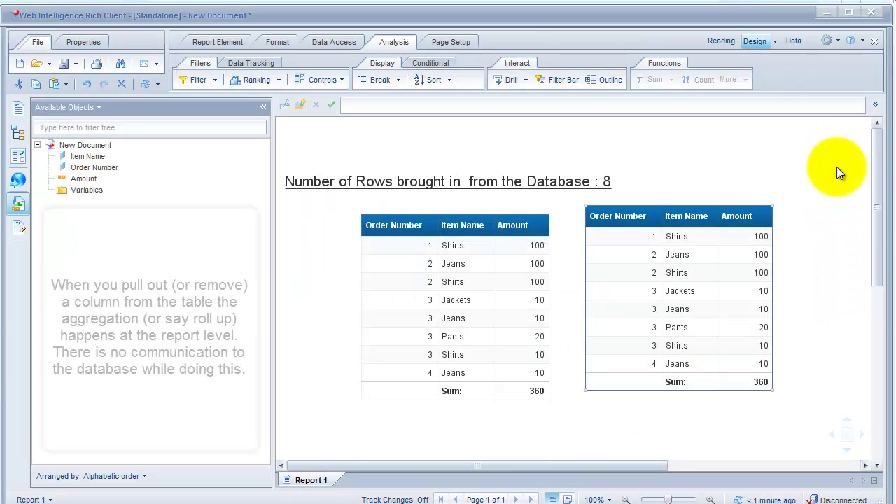
{"action": "left_click", "coordinate": [638, 240]}
{"action": "right_click", "coordinate": [638, 240]}
{"action": "left_click", "coordinate": [680, 348]}
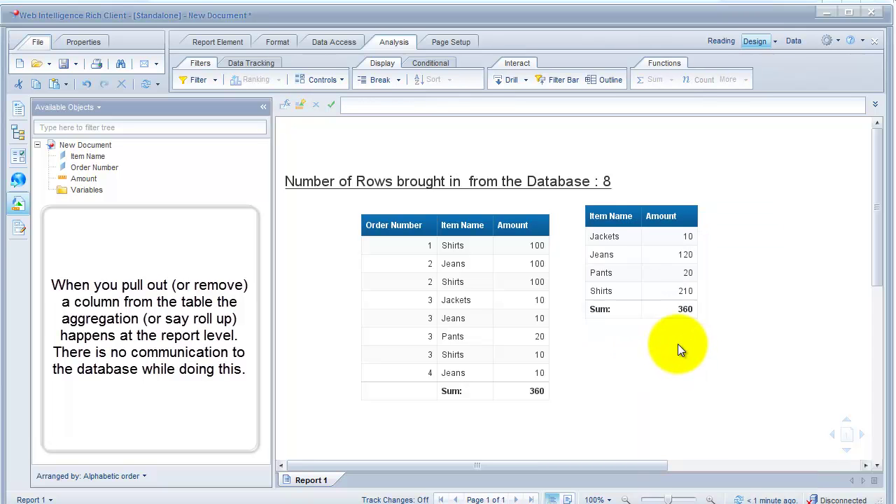
{"action": "left_click", "coordinate": [657, 309]}
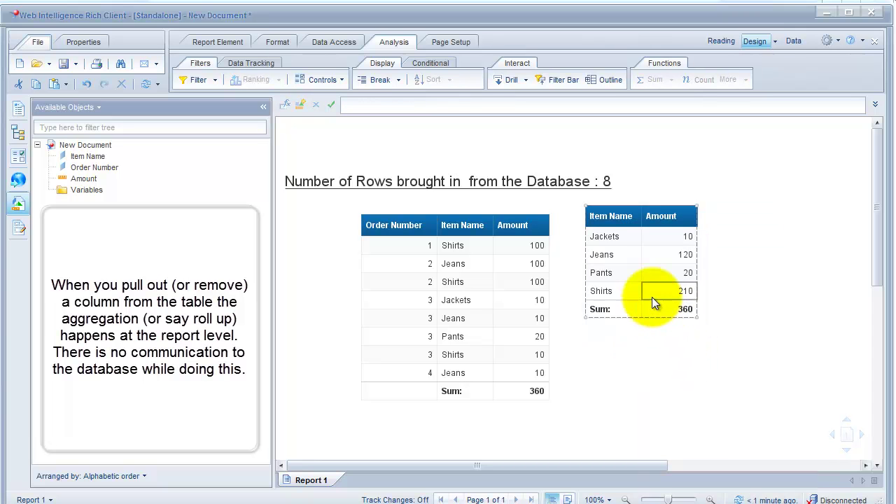
{"action": "key", "text": "ctrl+z"}
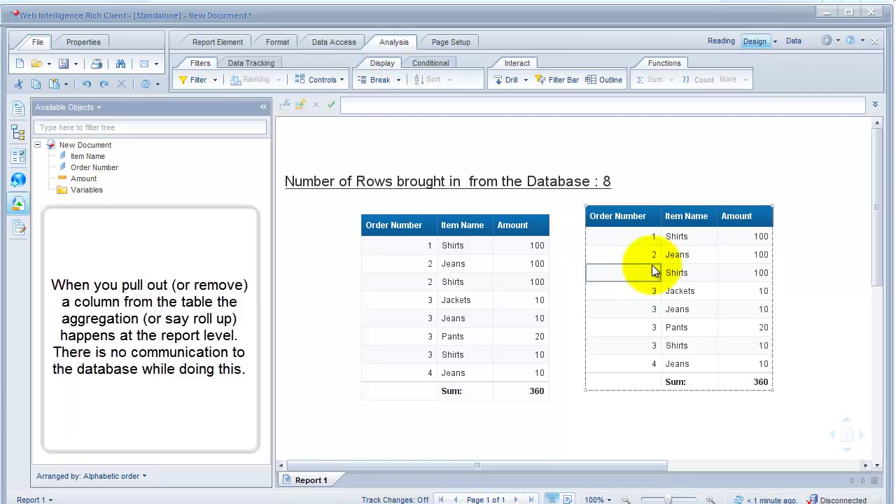
Delete the Item Name column from the copied table.
{"action": "left_click", "coordinate": [668, 254]}
{"action": "right_click", "coordinate": [668, 254]}
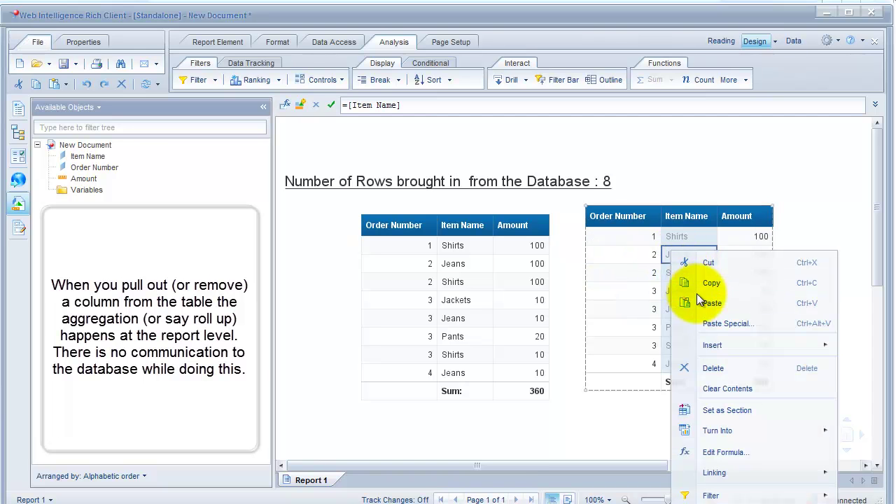
{"action": "left_click", "coordinate": [701, 368]}
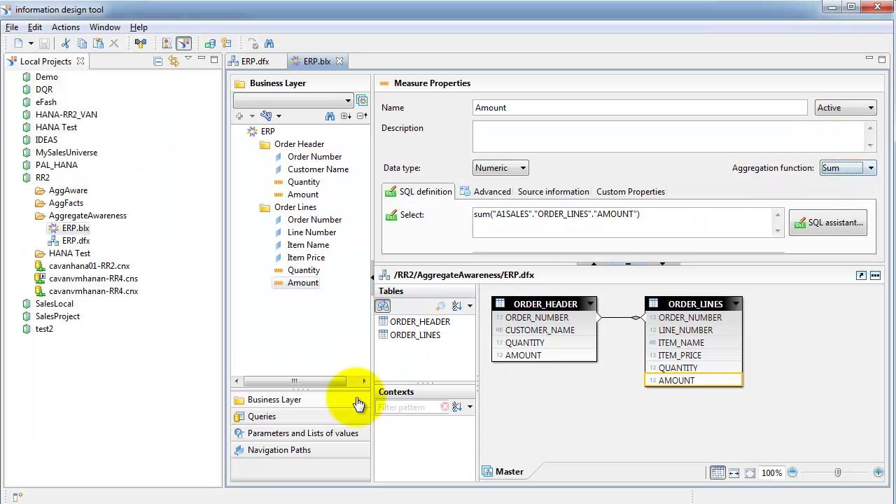
Switch to Information Design Tool and examine the sum function in the Amount measure's SELECT definition.
{"action": "left_click", "coordinate": [491, 216]}
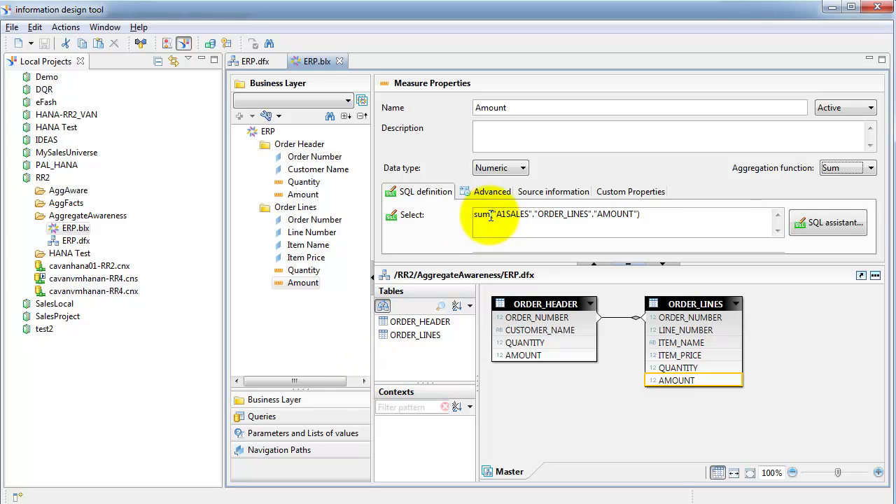
{"action": "double_click", "coordinate": [489, 215]}
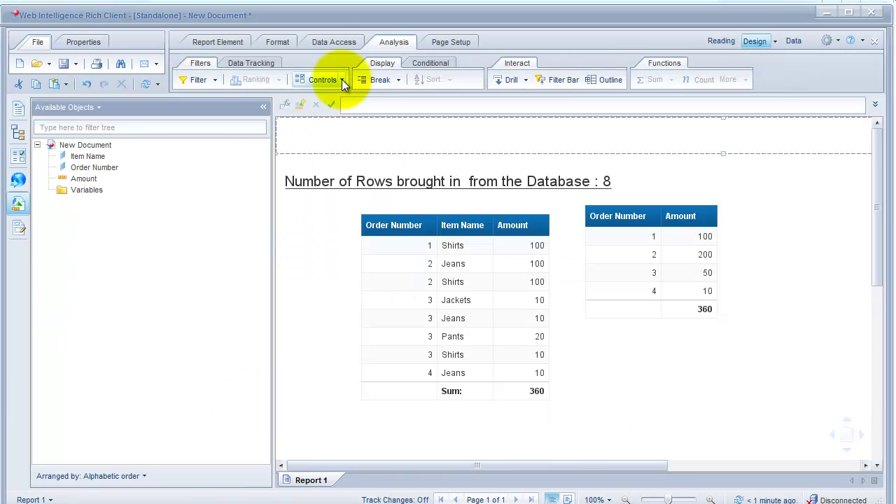
In the Web Intelligence document, remove Order Number from the query's result objects and run the query.
{"action": "left_click", "coordinate": [326, 42]}
{"action": "left_click", "coordinate": [278, 84]}
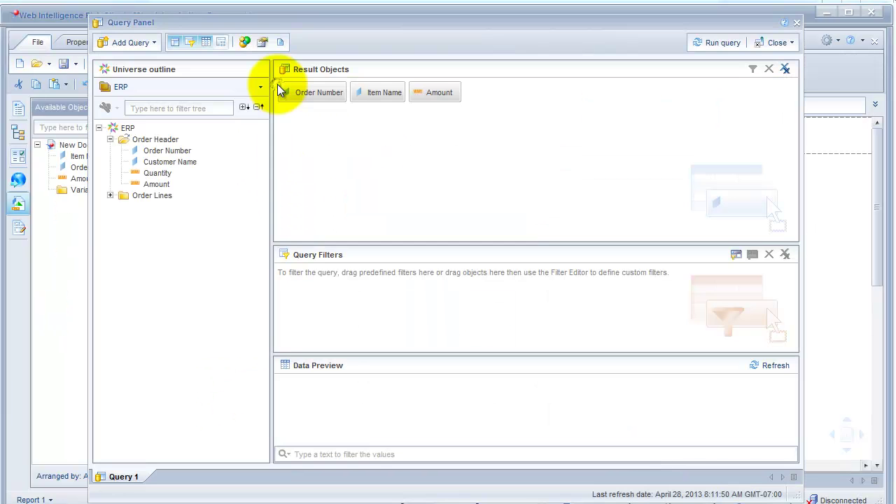
{"action": "left_click_drag", "start_coordinate": [290, 87], "coordinate": [231, 203]}
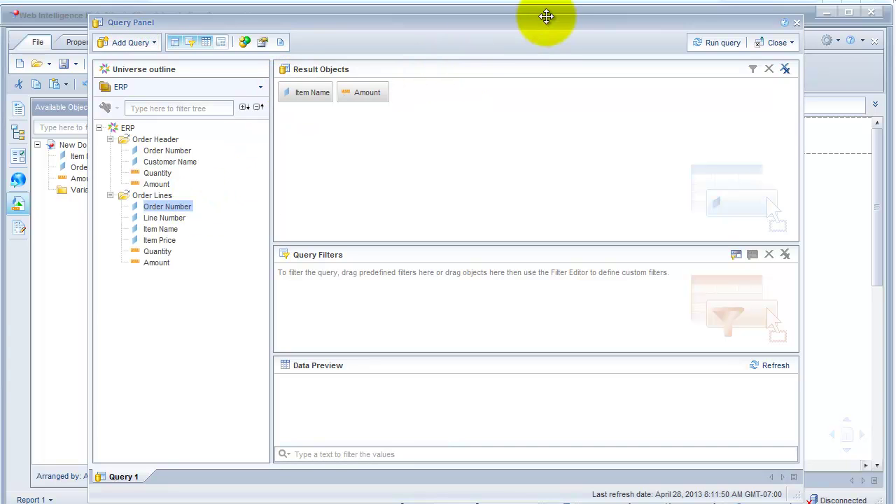
{"action": "left_click_drag", "start_coordinate": [543, 25], "coordinate": [566, 20]}
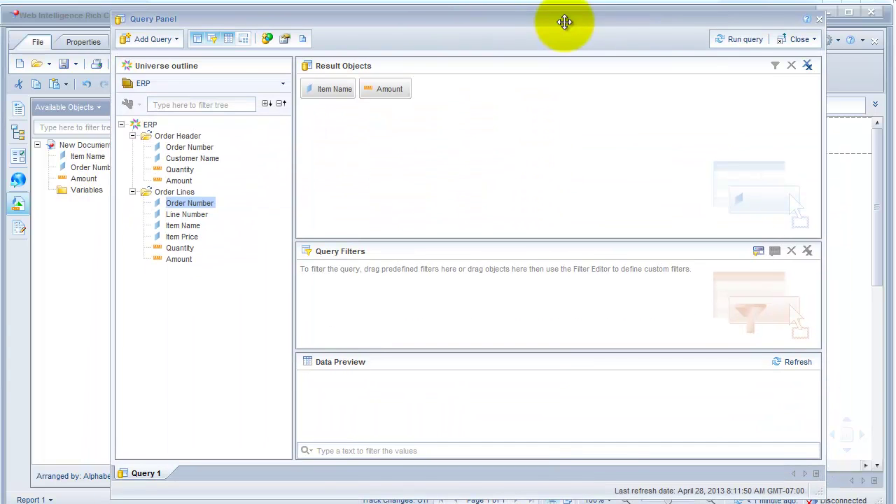
{"action": "left_click", "coordinate": [723, 42]}
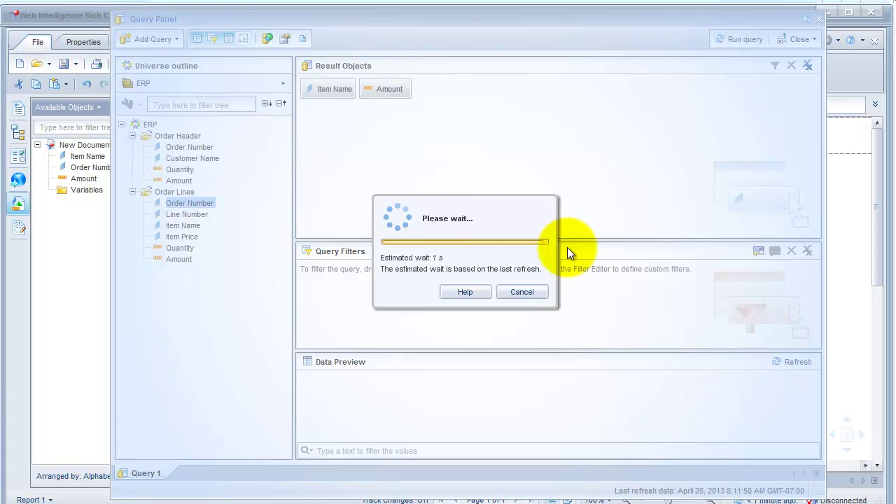
View the query's generated script and compare it with the sum function in the Amount measure's SQL definition.
{"action": "left_click", "coordinate": [288, 81]}
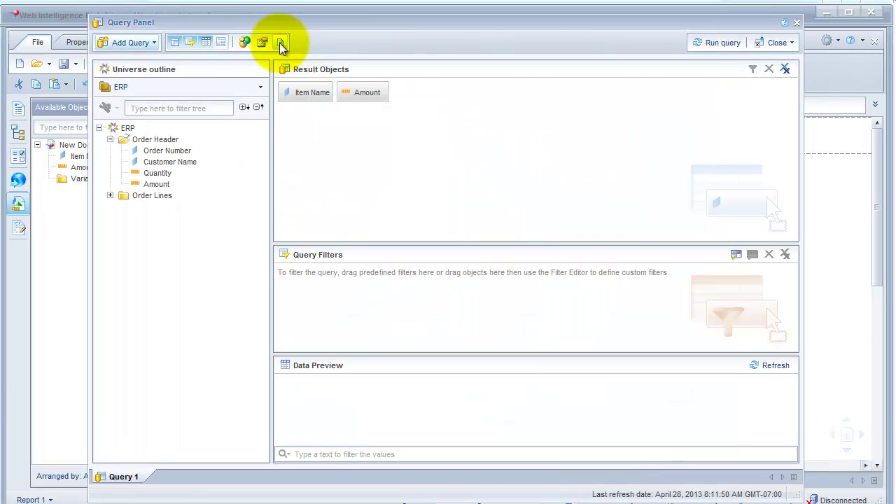
{"action": "left_click", "coordinate": [280, 43]}
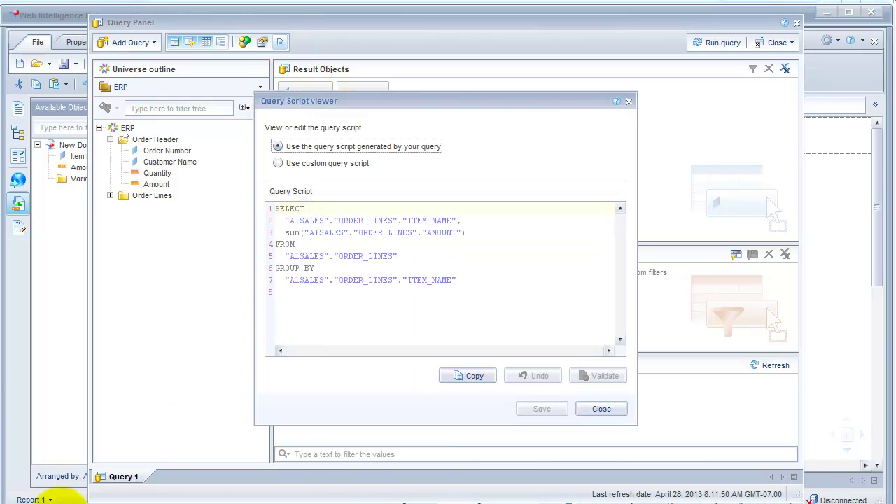
{"action": "left_click", "coordinate": [56, 502]}
{"action": "double_click", "coordinate": [480, 215]}
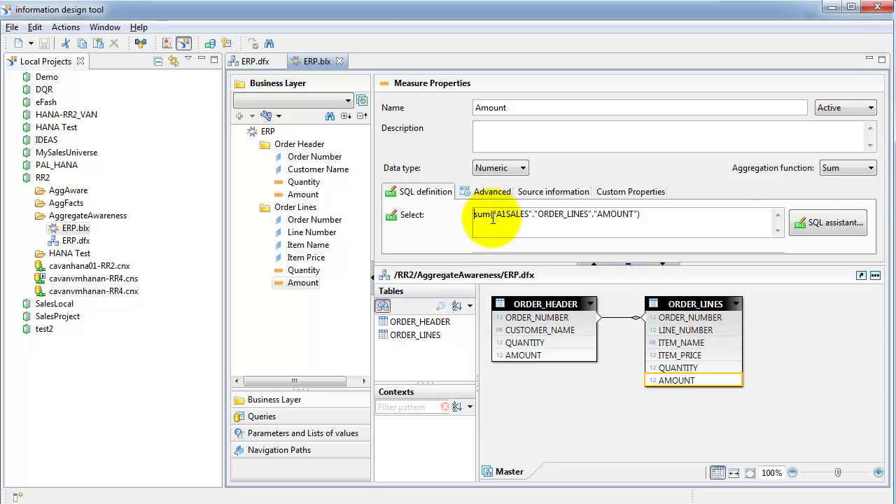
{"action": "key", "text": "alt+Tab"}
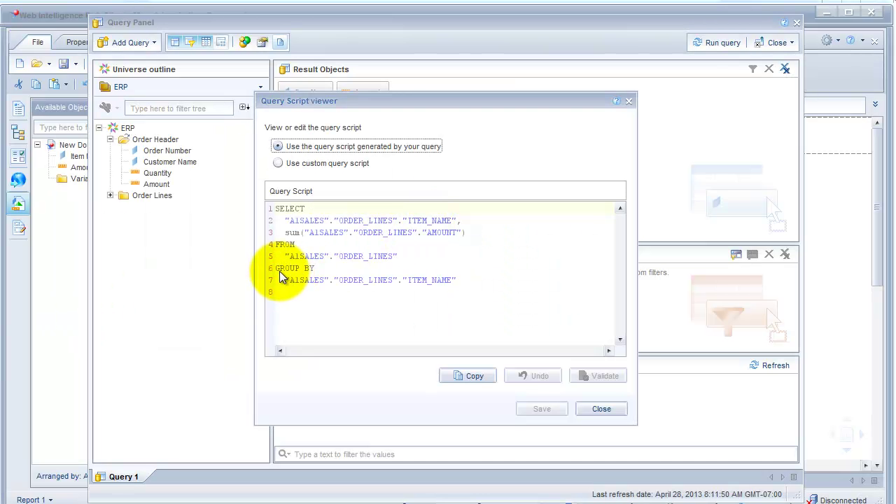
Try Customer Name instead of Item Name in the query, view the generated script, and leave without running it.
{"action": "left_click", "coordinate": [588, 409]}
{"action": "left_click_drag", "start_coordinate": [310, 100], "coordinate": [171, 199]}
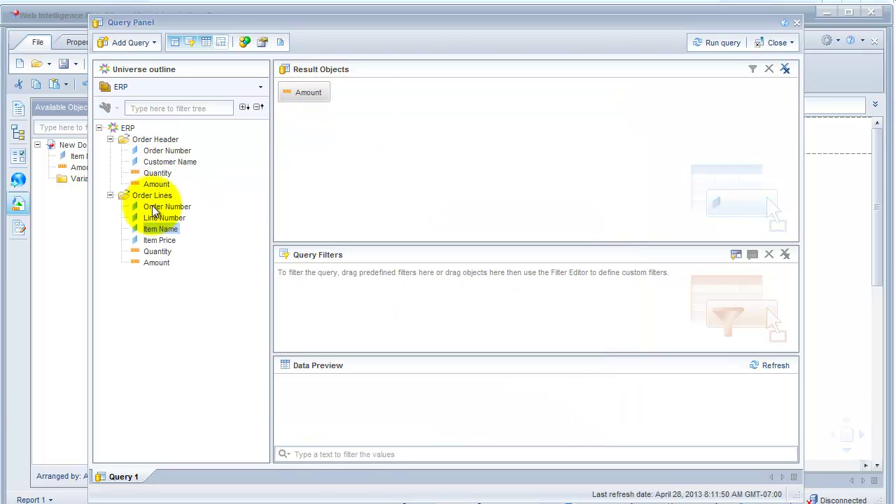
{"action": "left_click_drag", "start_coordinate": [170, 161], "coordinate": [277, 48]}
{"action": "left_click_drag", "start_coordinate": [179, 160], "coordinate": [390, 84]}
{"action": "left_click", "coordinate": [281, 42]}
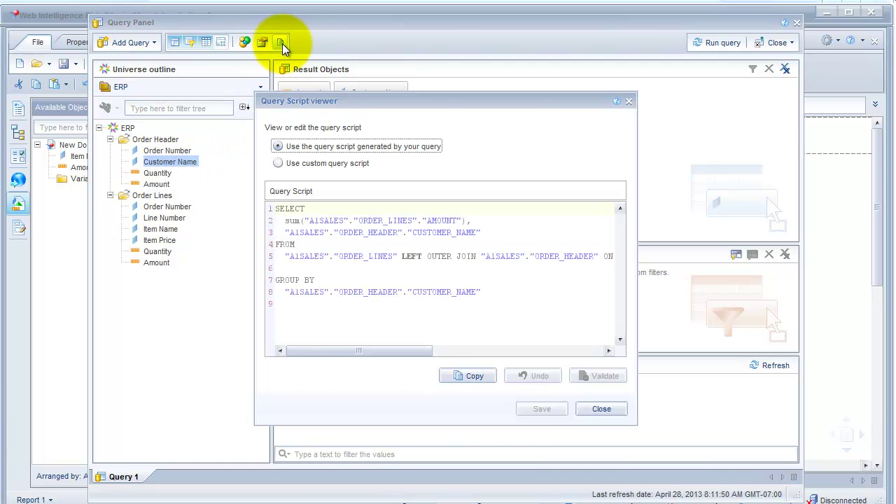
{"action": "key", "text": "Escape"}
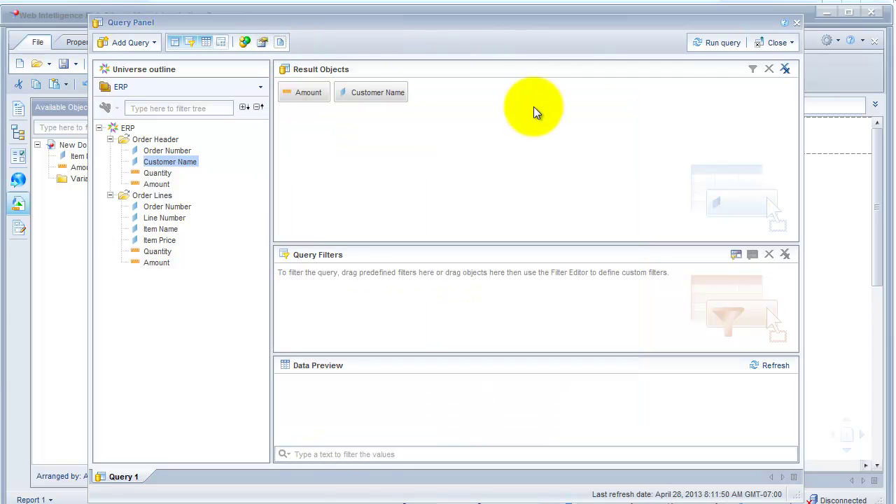
{"action": "left_click", "coordinate": [797, 23]}
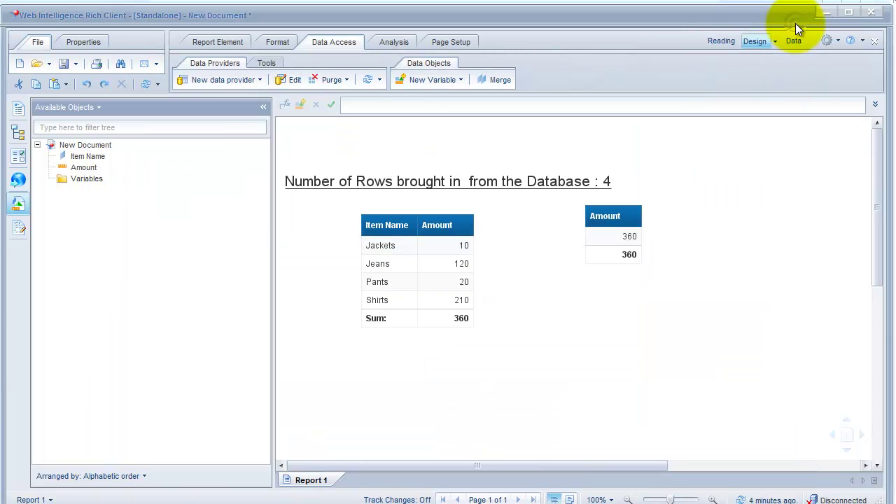
{"action": "left_click", "coordinate": [528, 183]}
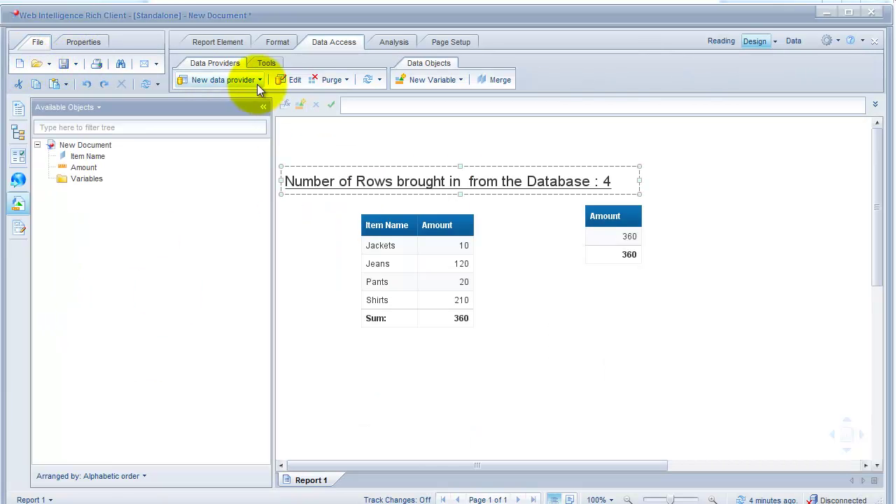
Create a new Web Intelligence document using the ERP.unx universe as its data source.
{"action": "left_click", "coordinate": [20, 67]}
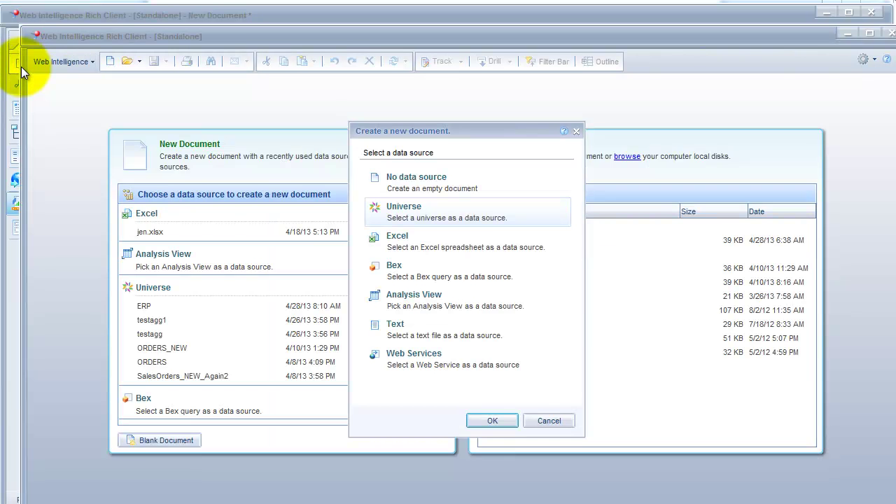
{"action": "key", "text": "Return"}
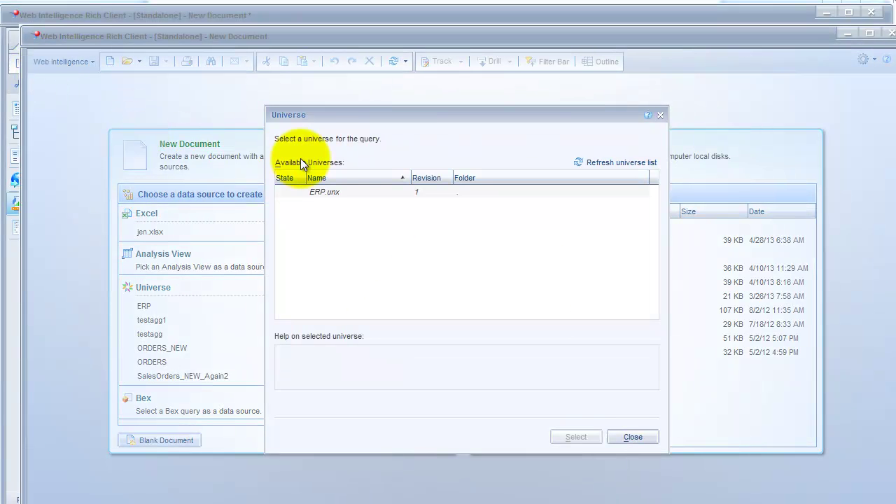
{"action": "left_click", "coordinate": [335, 190]}
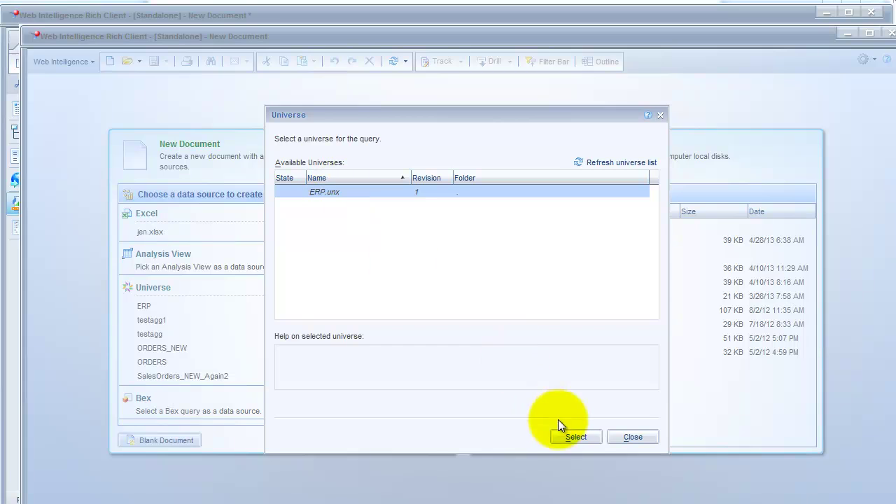
{"action": "left_click", "coordinate": [574, 436]}
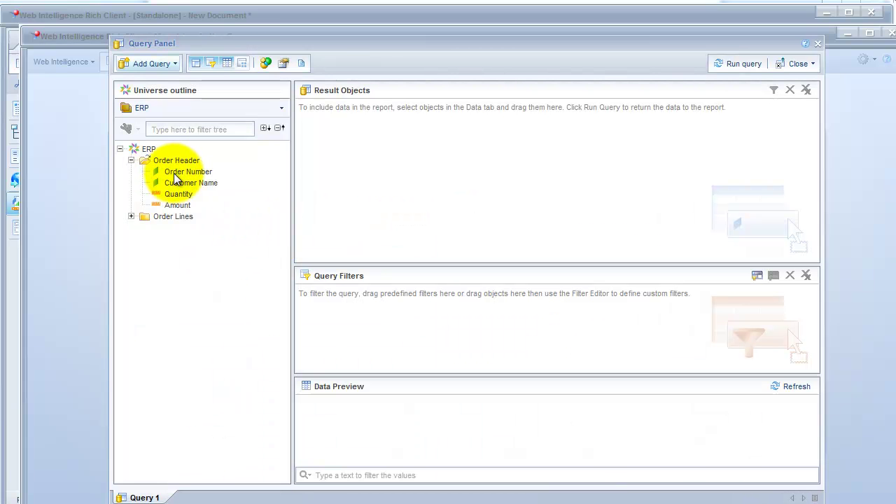
Add Order Number and Amount from Order Header to the query's result objects and run the query.
{"action": "double_click", "coordinate": [174, 173]}
{"action": "double_click", "coordinate": [176, 202]}
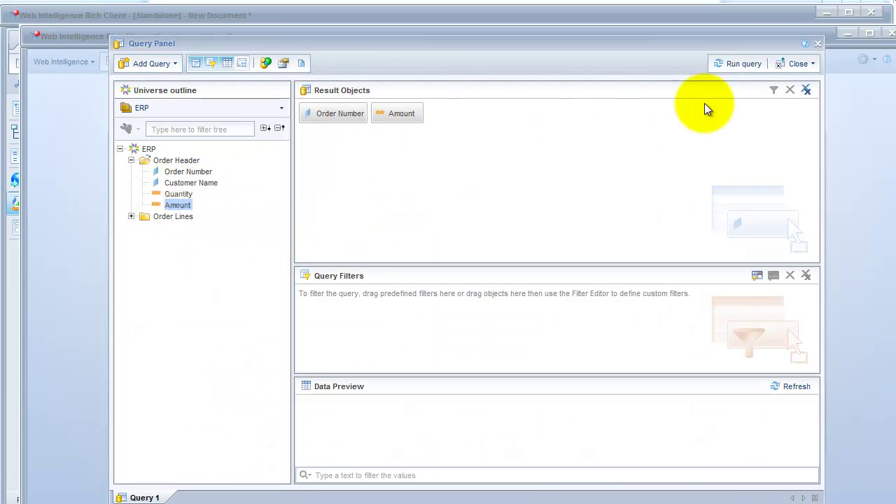
{"action": "left_click", "coordinate": [739, 63]}
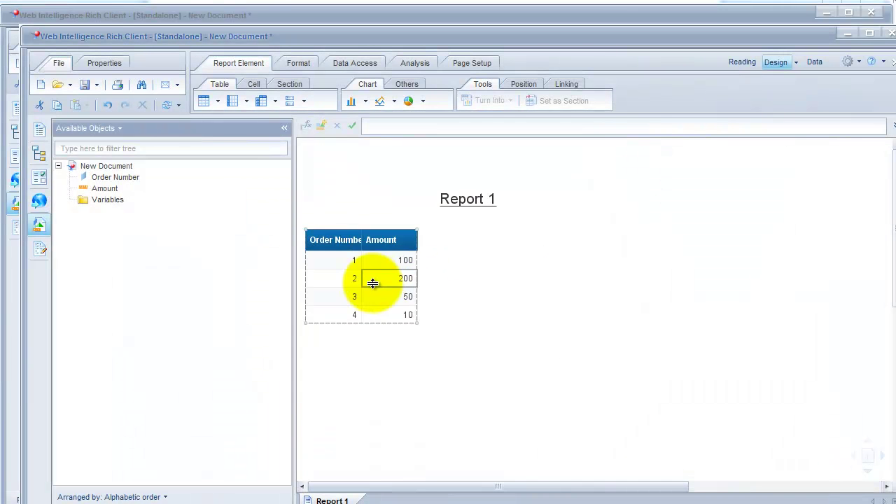
Add a sum total to the Amount column of the report table.
{"action": "left_click", "coordinate": [372, 283]}
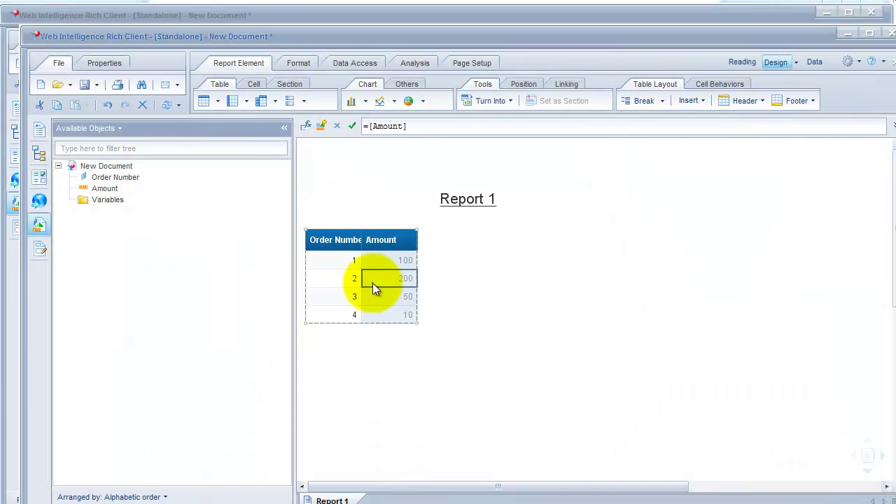
{"action": "left_click", "coordinate": [414, 63]}
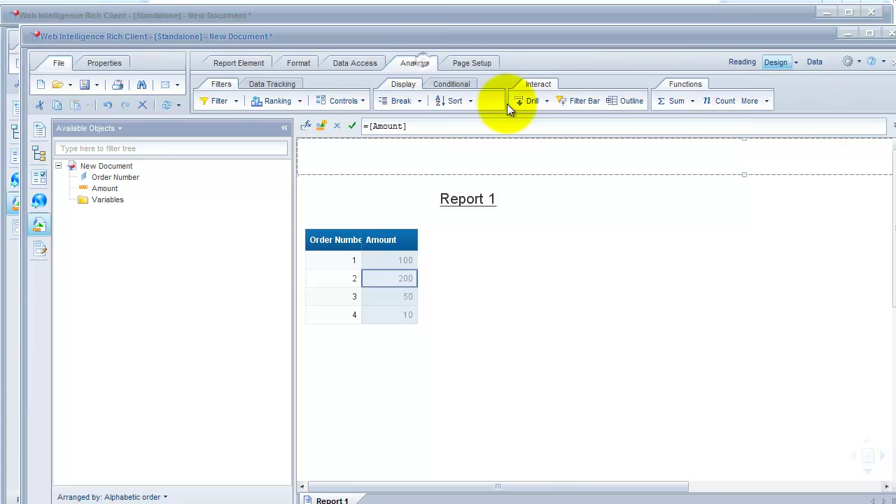
{"action": "left_click", "coordinate": [672, 102]}
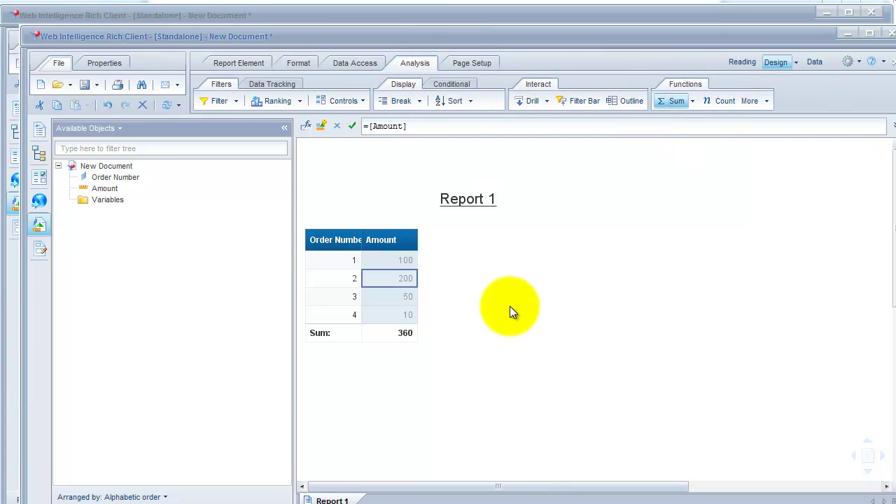
Add Item Name from Order Lines to the query, run it, and insert Item Name between Order Number and Amount in the table.
{"action": "left_click", "coordinate": [338, 61]}
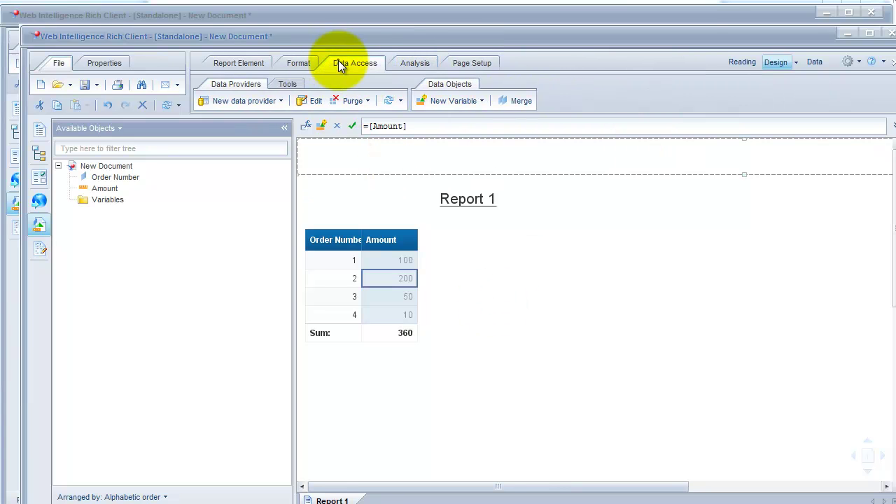
{"action": "left_click", "coordinate": [306, 98]}
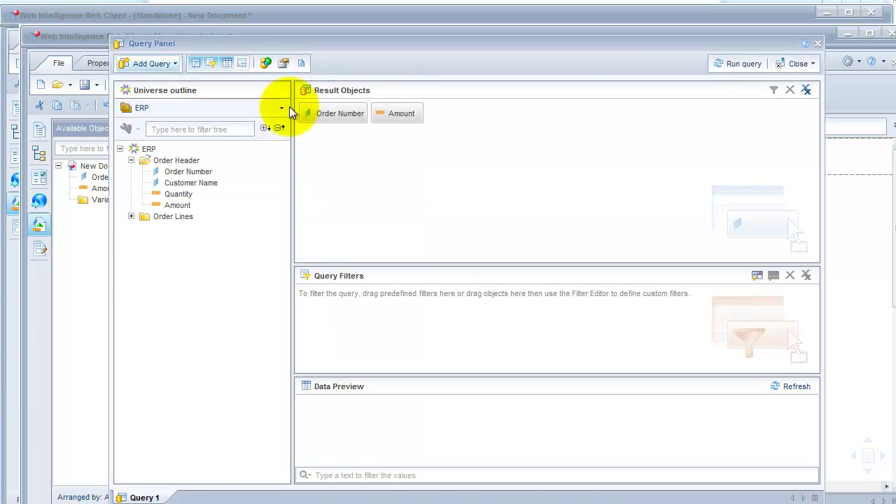
{"action": "left_click", "coordinate": [131, 217]}
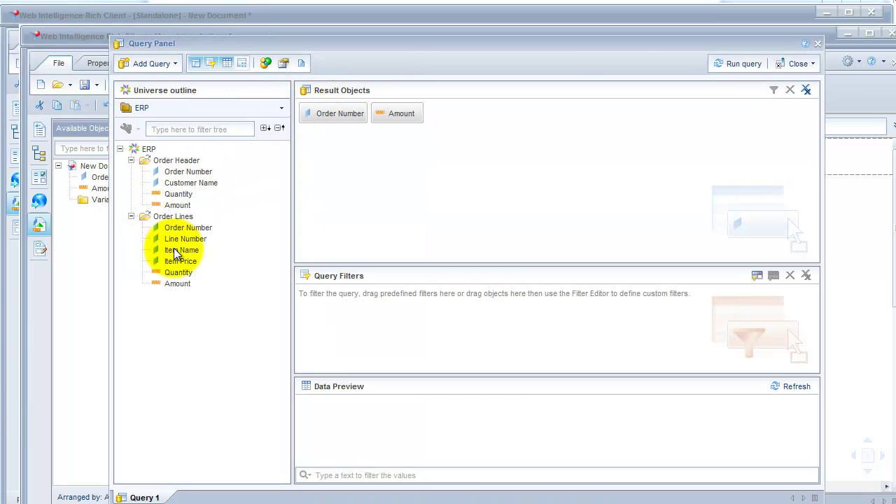
{"action": "left_click_drag", "start_coordinate": [174, 250], "coordinate": [369, 110]}
{"action": "left_click", "coordinate": [436, 115]}
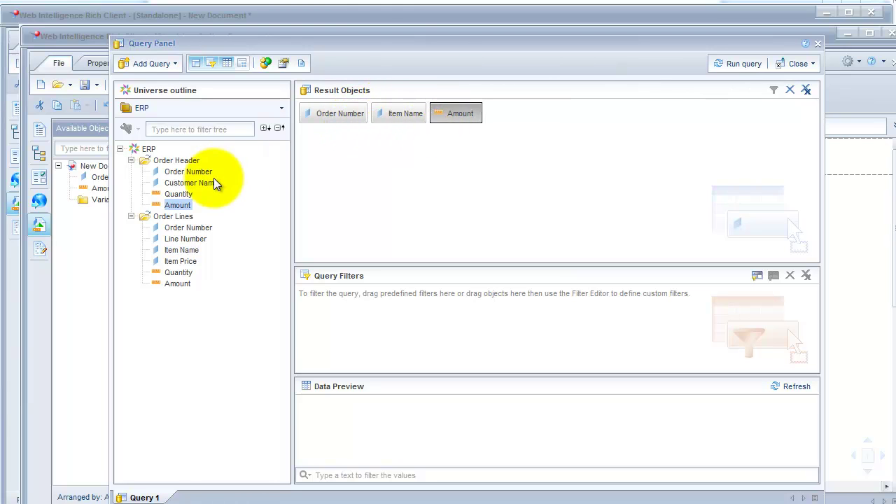
{"action": "left_click_drag", "start_coordinate": [174, 284], "coordinate": [463, 113]}
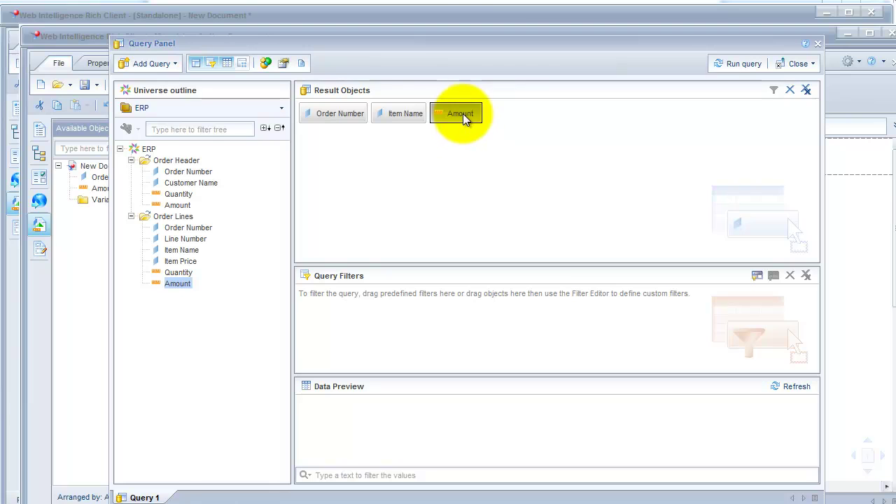
{"action": "left_click", "coordinate": [742, 64]}
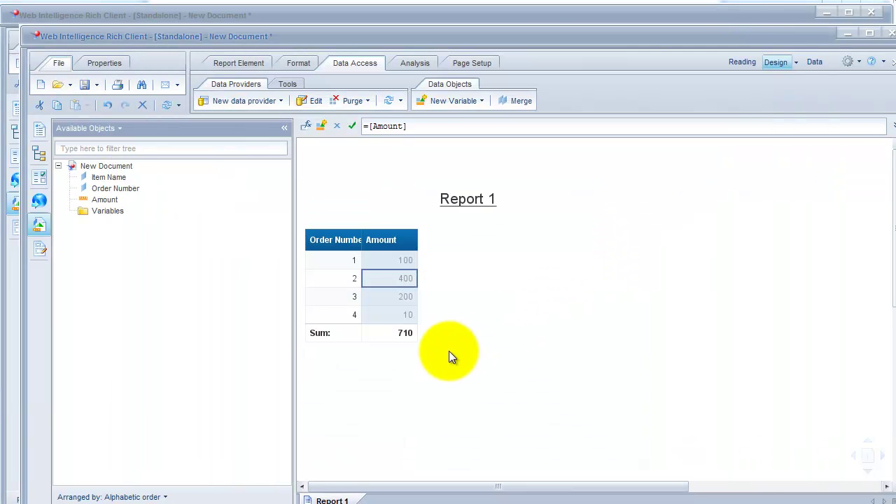
{"action": "left_click", "coordinate": [329, 317]}
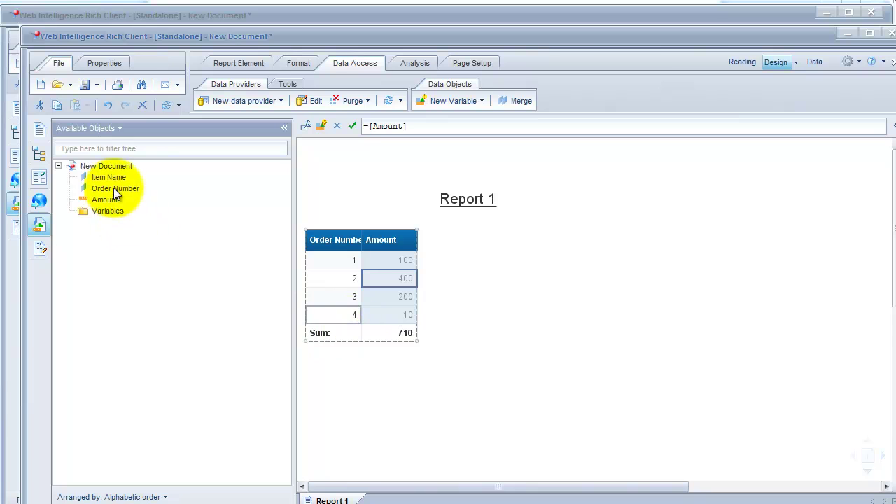
{"action": "left_click_drag", "start_coordinate": [107, 182], "coordinate": [355, 274]}
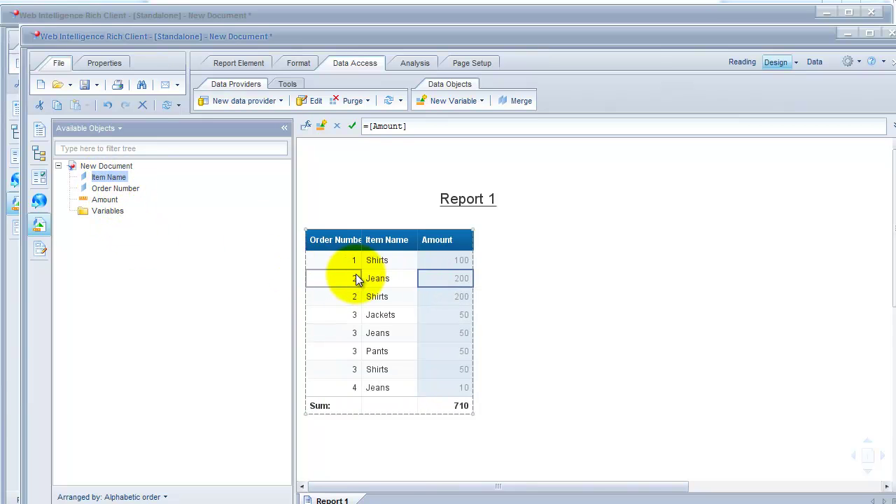
View the query's generated script to check which table the summed Amount comes from.
{"action": "left_click", "coordinate": [305, 102]}
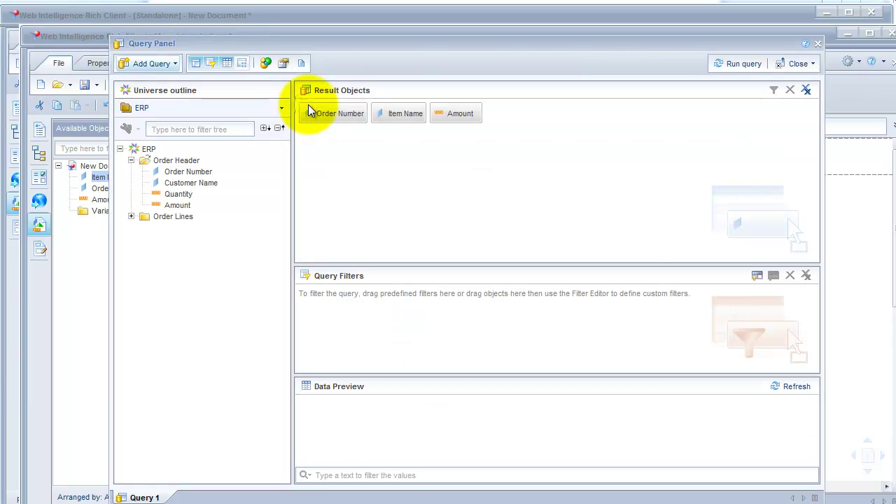
{"action": "left_click", "coordinate": [301, 64]}
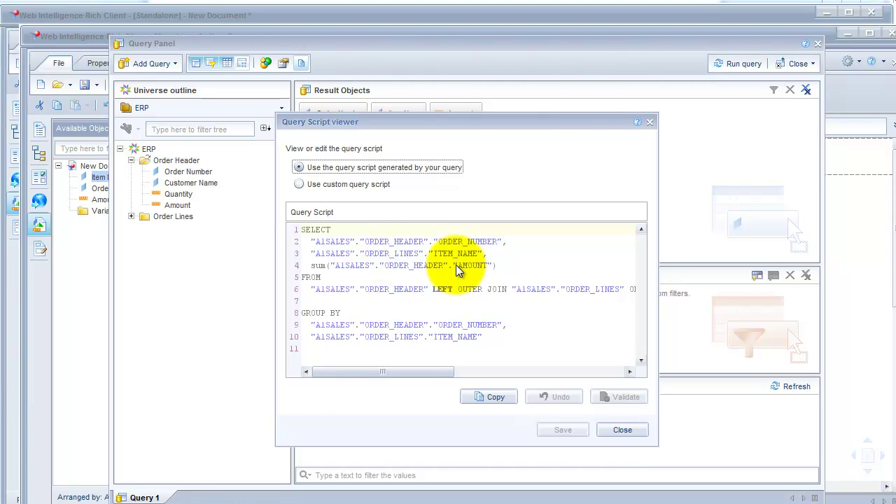
{"action": "left_click", "coordinate": [614, 431]}
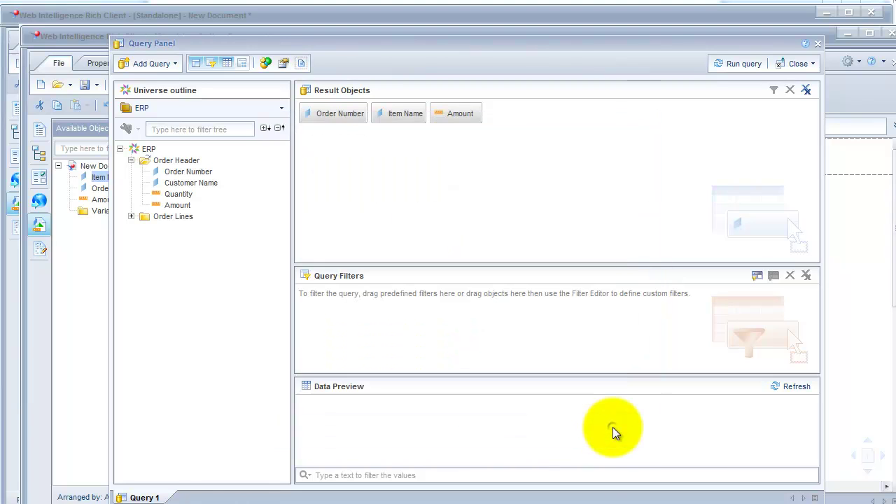
Replace the Order Header Amount in the query with the Amount from Order Lines and run the query.
{"action": "left_click", "coordinate": [452, 114]}
{"action": "key", "text": "Delete"}
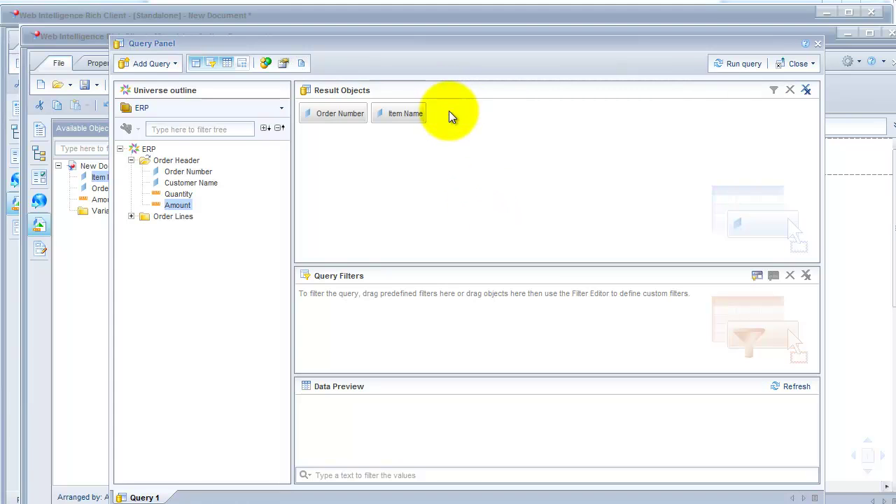
{"action": "left_click", "coordinate": [130, 217]}
{"action": "left_click", "coordinate": [168, 284]}
{"action": "left_click_drag", "start_coordinate": [165, 283], "coordinate": [442, 200]}
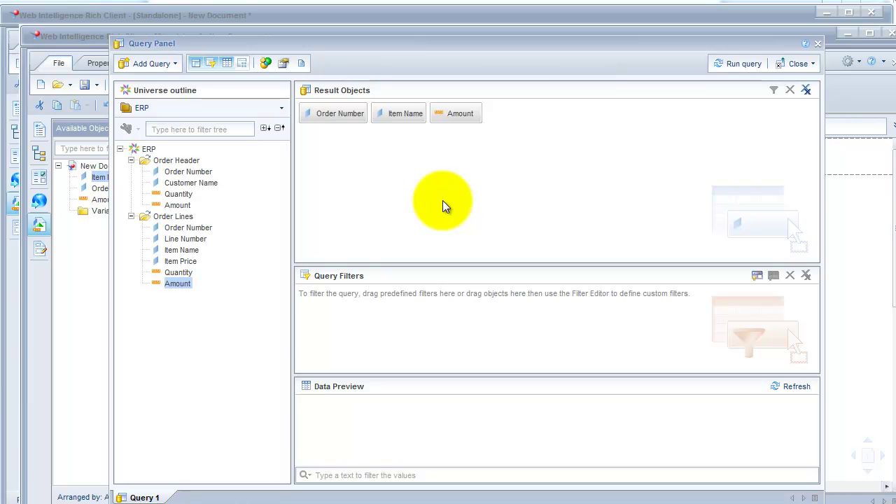
{"action": "left_click", "coordinate": [735, 62]}
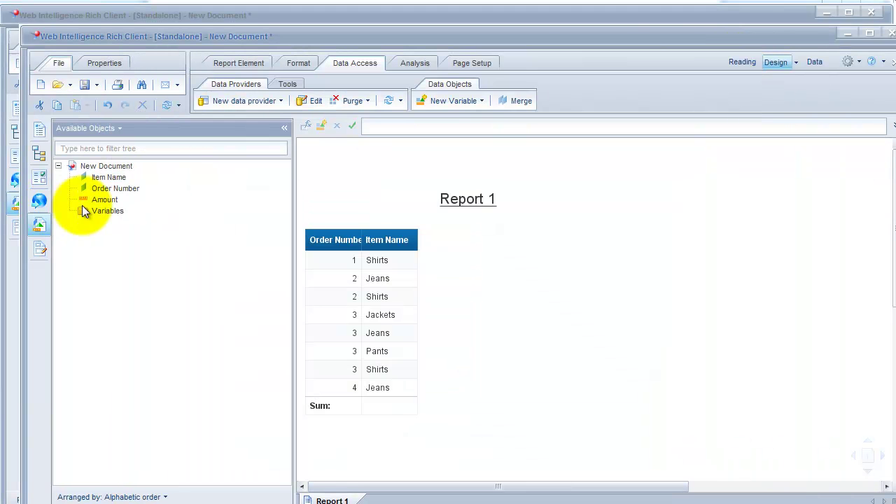
Insert Amount after Item Name in the report table and add a sum total to that column.
{"action": "left_click_drag", "start_coordinate": [100, 200], "coordinate": [411, 279]}
{"action": "left_click", "coordinate": [462, 332]}
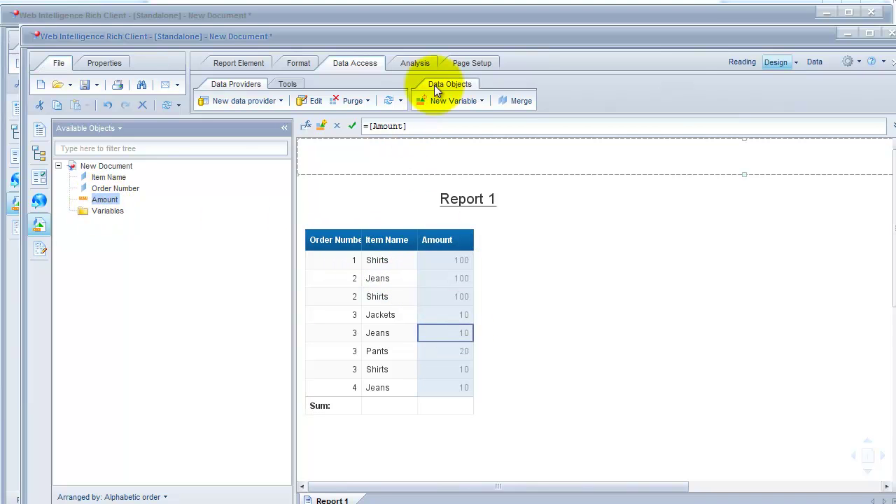
{"action": "left_click", "coordinate": [418, 64]}
{"action": "left_click", "coordinate": [676, 102]}
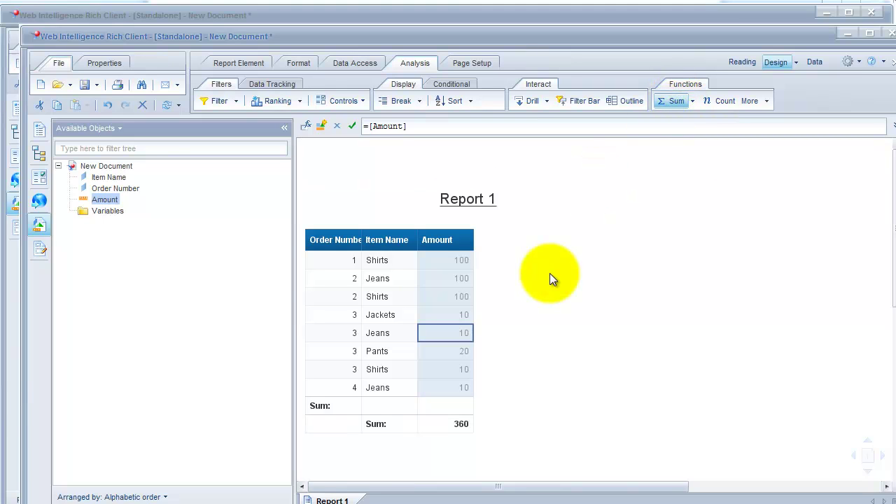
Switch to Information Design Tool and hide the Quantity and Amount measures of the Order Header folder in the ERP business layer.
{"action": "left_click_drag", "start_coordinate": [458, 36], "coordinate": [438, 14]}
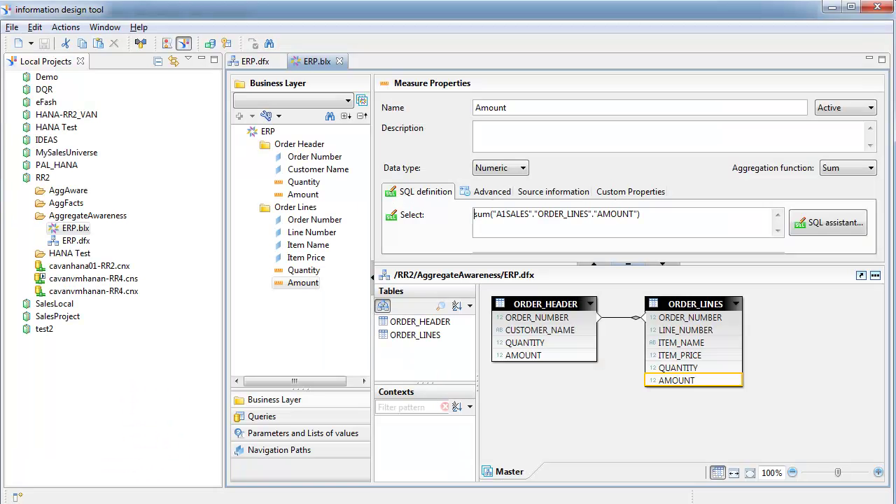
{"action": "left_click", "coordinate": [305, 183]}
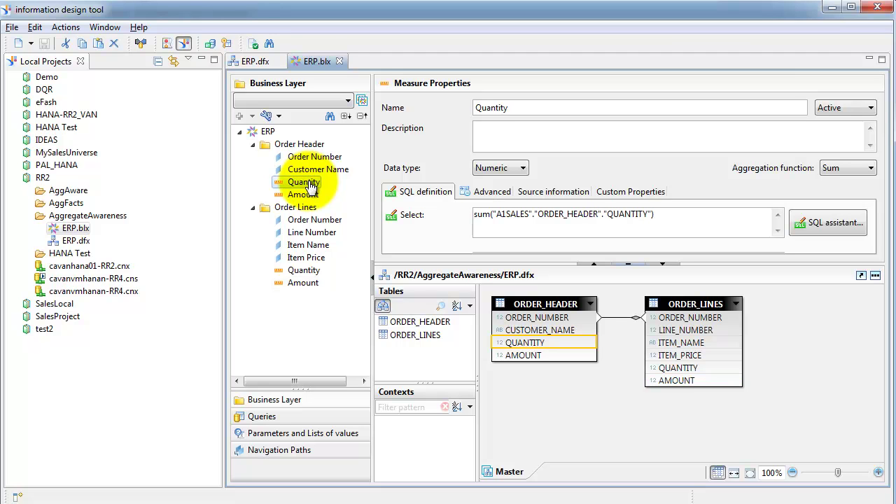
{"action": "left_click", "coordinate": [308, 196], "text": "ctrl"}
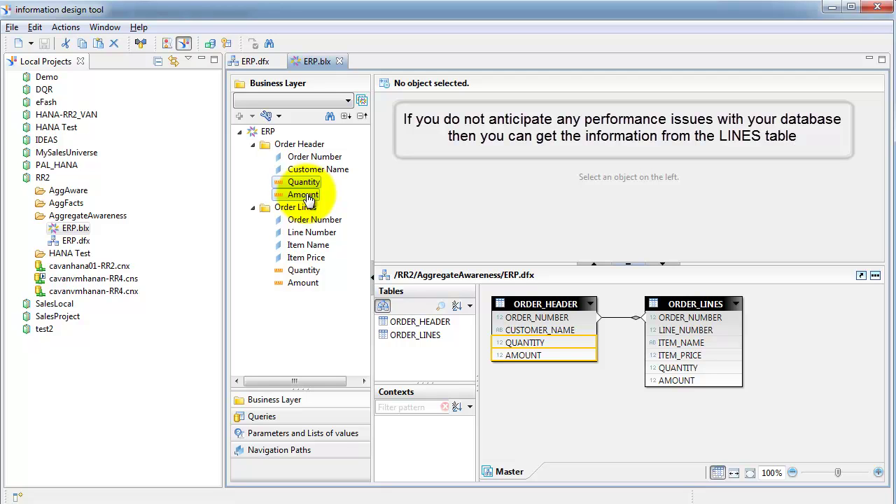
{"action": "right_click", "coordinate": [308, 197]}
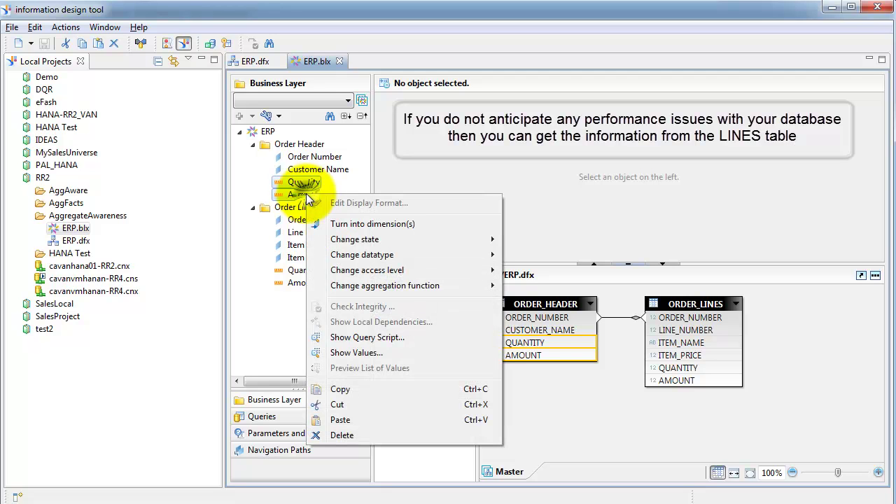
{"action": "mouse_move", "coordinate": [389, 239]}
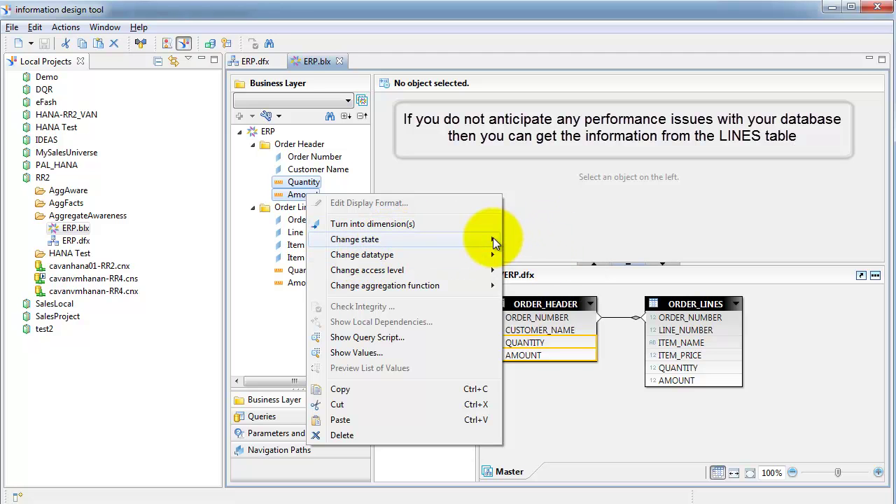
{"action": "left_click", "coordinate": [536, 254]}
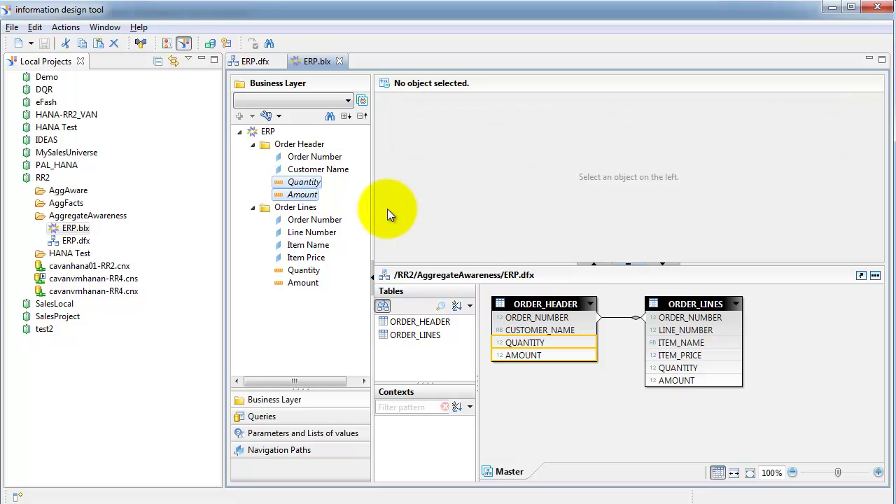
Start a new business layer query and expand Order Header and Order Lines to check which measures are offered.
{"action": "left_click", "coordinate": [264, 418]}
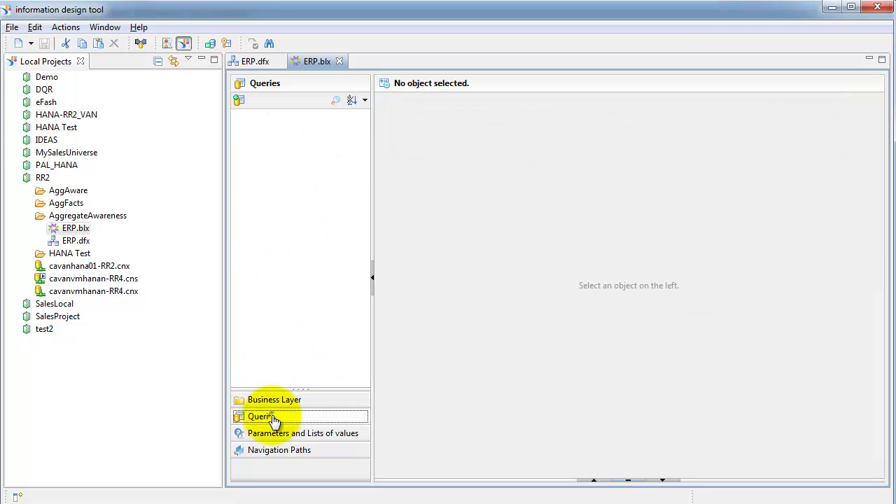
{"action": "left_click", "coordinate": [238, 102]}
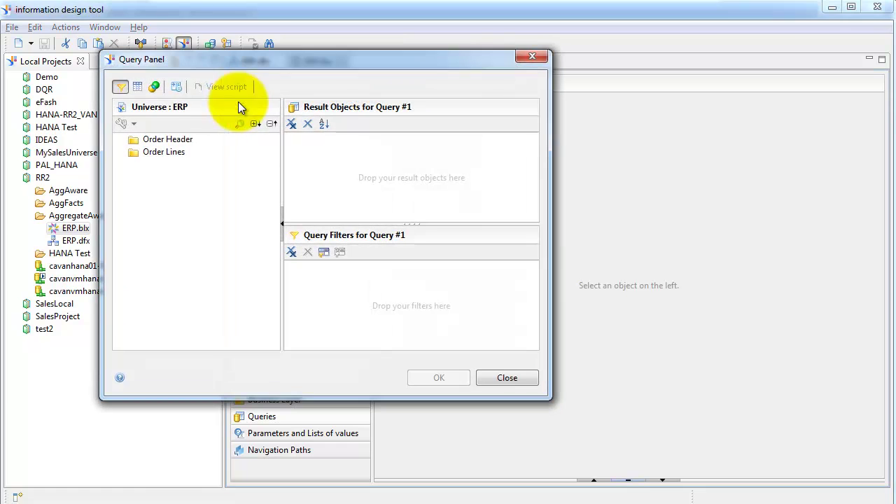
{"action": "left_click", "coordinate": [120, 140]}
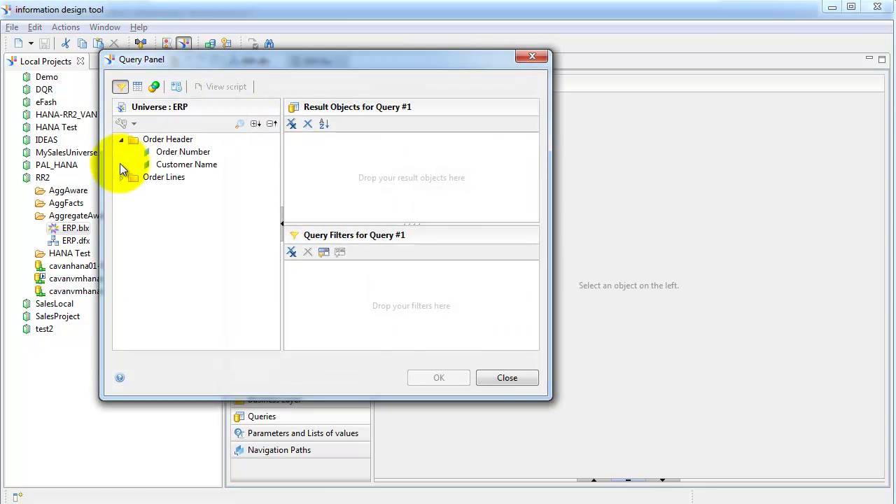
{"action": "left_click", "coordinate": [122, 178]}
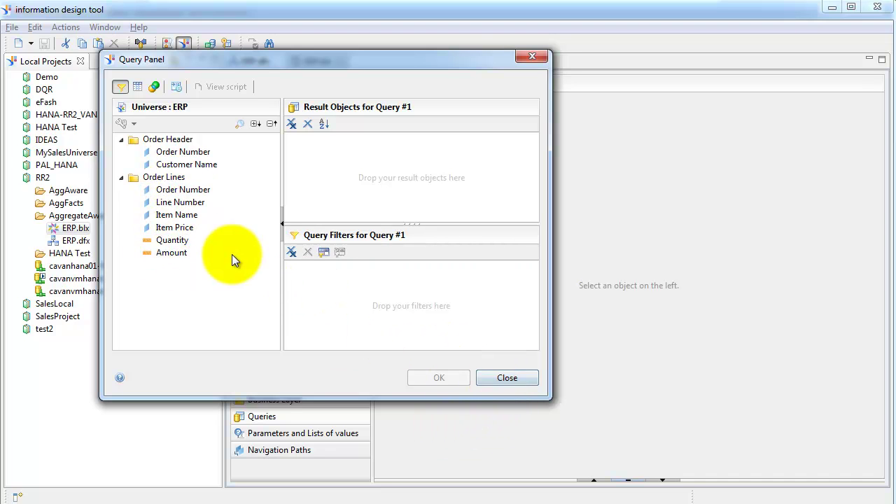
Add the Order Lines Amount to the query, view its generated script, and close the query without keeping it.
{"action": "left_click_drag", "start_coordinate": [173, 242], "coordinate": [254, 193]}
{"action": "left_click", "coordinate": [228, 86]}
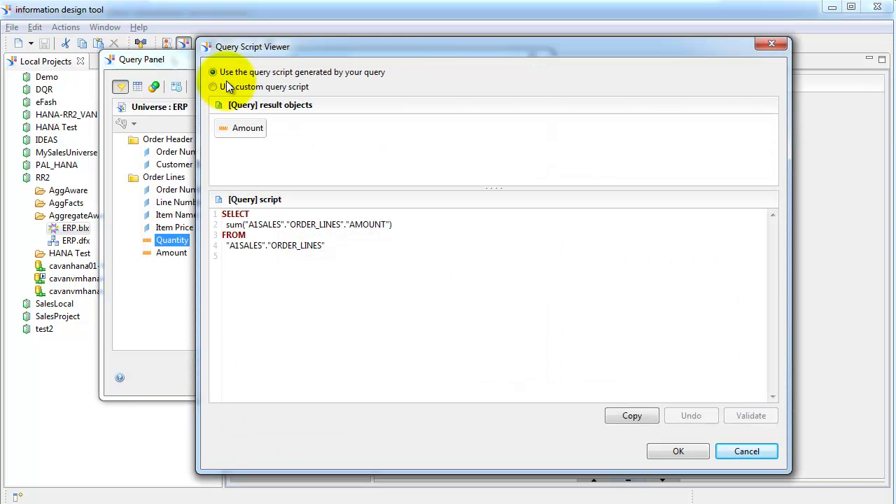
{"action": "left_click", "coordinate": [745, 451]}
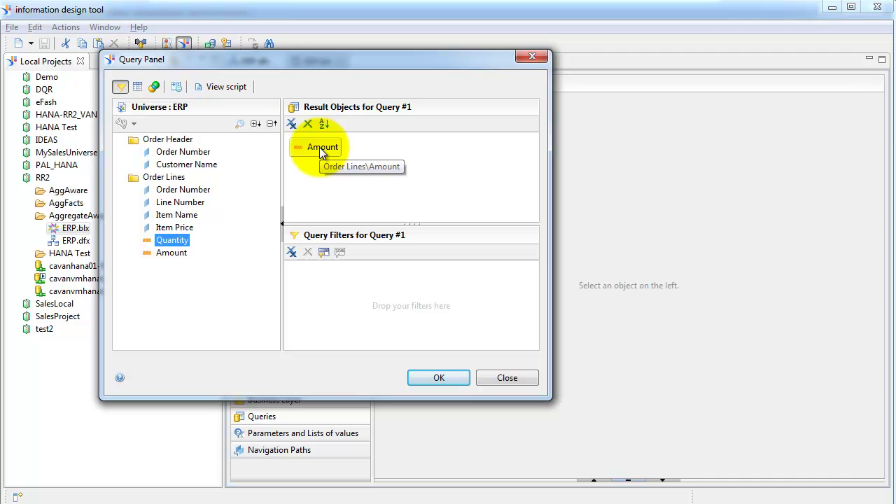
{"action": "key", "text": "Escape"}
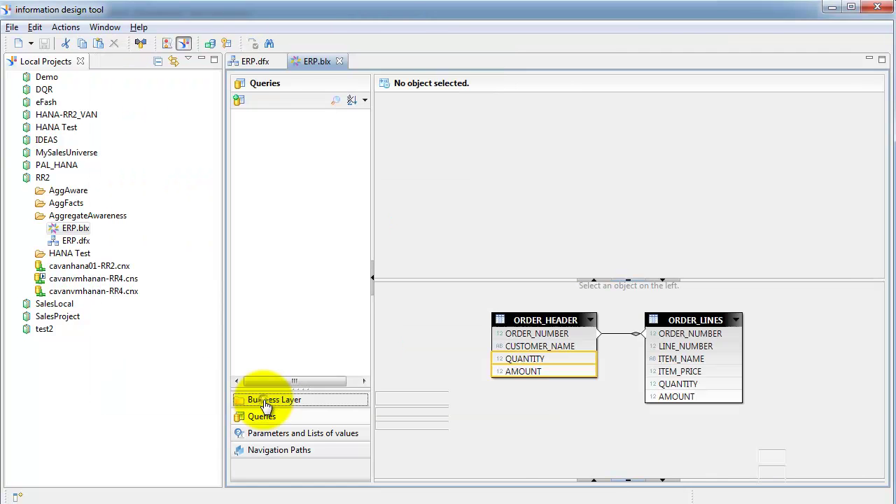
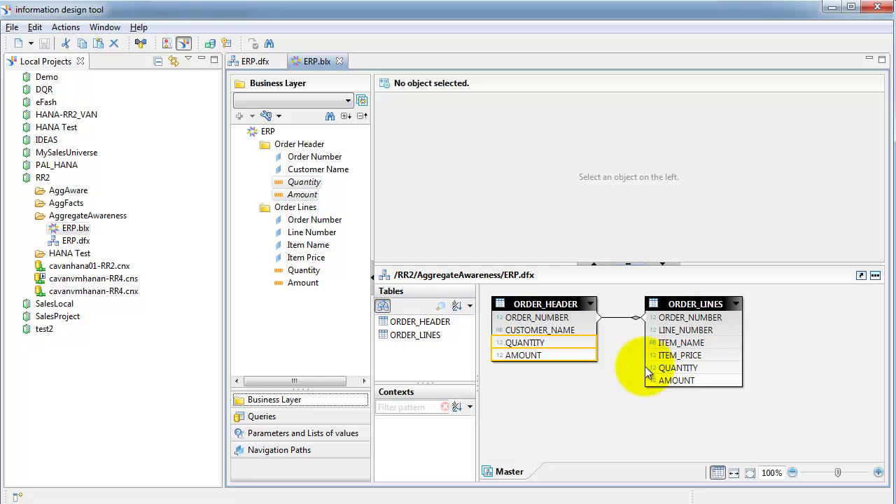
Rename the Order Header folder in the business layer as Orders and expand it.
{"action": "left_click", "coordinate": [253, 144]}
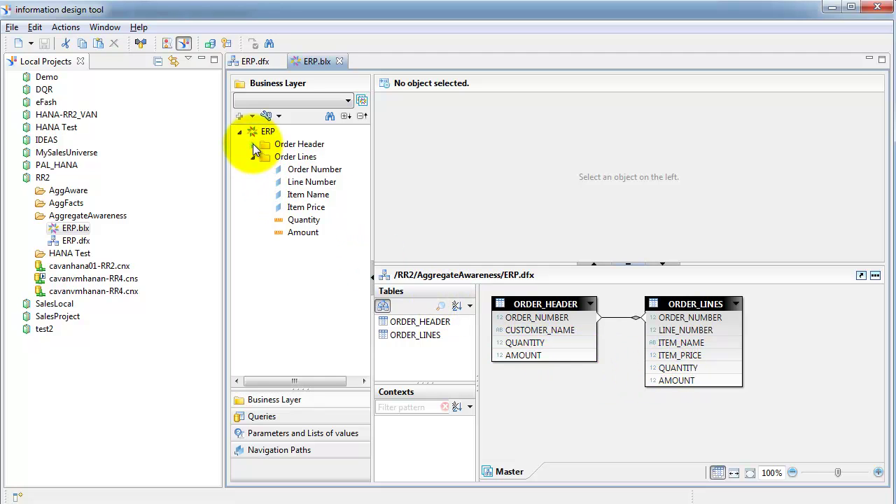
{"action": "left_click", "coordinate": [297, 147]}
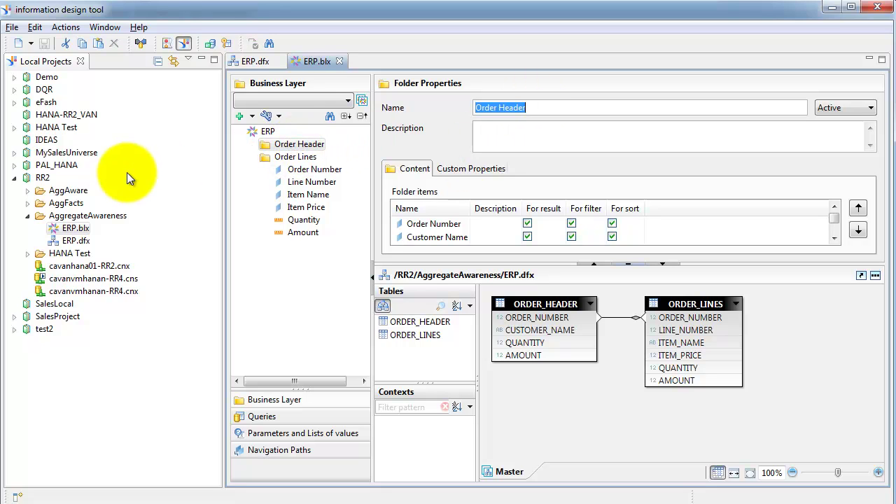
{"action": "type", "text": "Orders"}
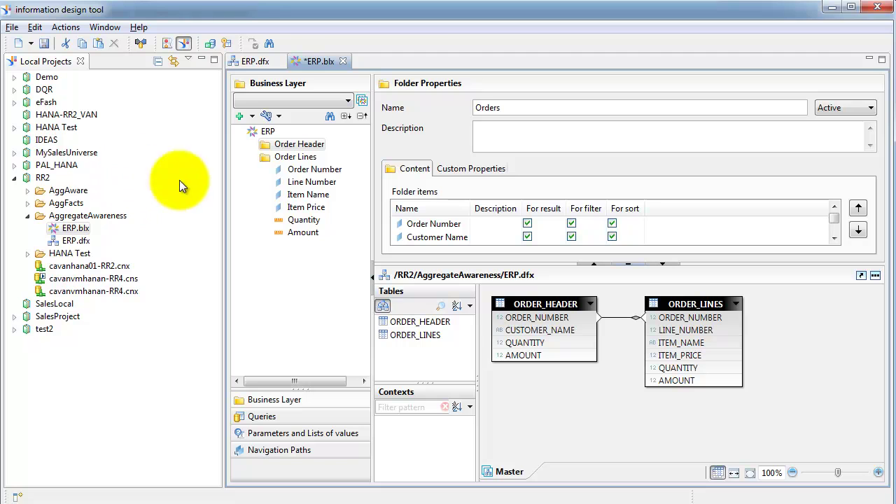
{"action": "left_click", "coordinate": [253, 145]}
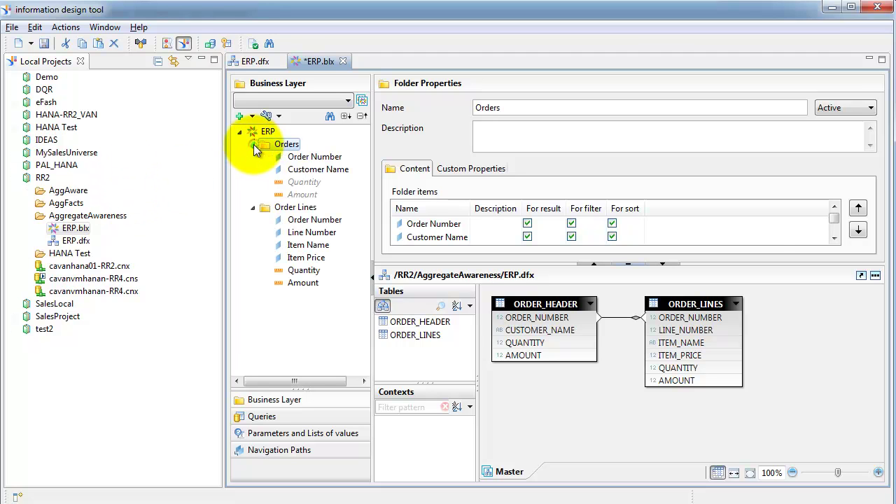
Set the state of the hidden Quantity and Amount measures in the Orders folder to Active.
{"action": "left_click", "coordinate": [300, 182]}
{"action": "left_click", "coordinate": [294, 195], "text": "shift"}
{"action": "right_click", "coordinate": [294, 197]}
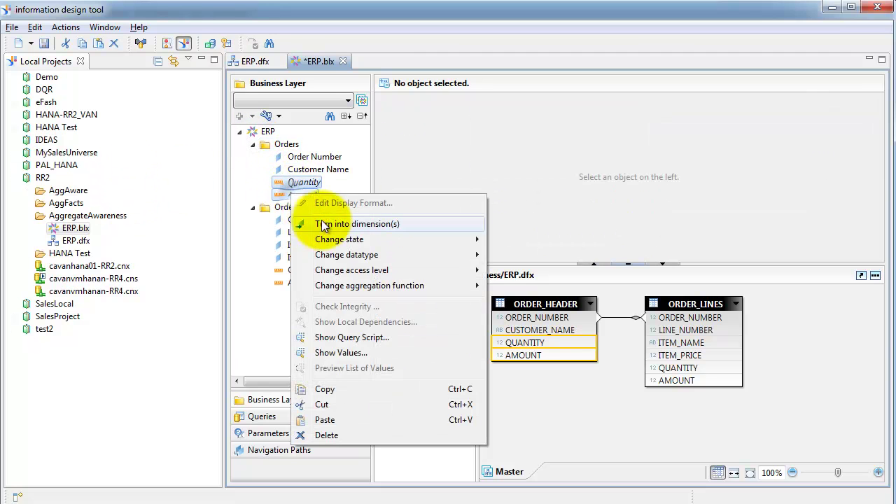
{"action": "mouse_move", "coordinate": [372, 242]}
{"action": "left_click", "coordinate": [498, 240]}
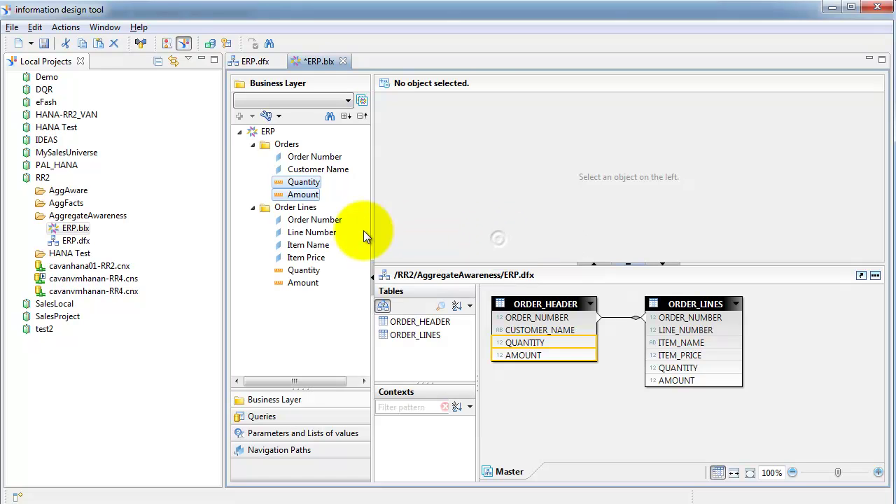
Delete the duplicate Quantity, Amount and Order Number objects from the Order Lines folder.
{"action": "left_click", "coordinate": [308, 273]}
{"action": "key", "text": "Left"}
{"action": "key", "text": "Down"}
{"action": "left_click", "coordinate": [308, 273]}
{"action": "key", "text": "shift+Down"}
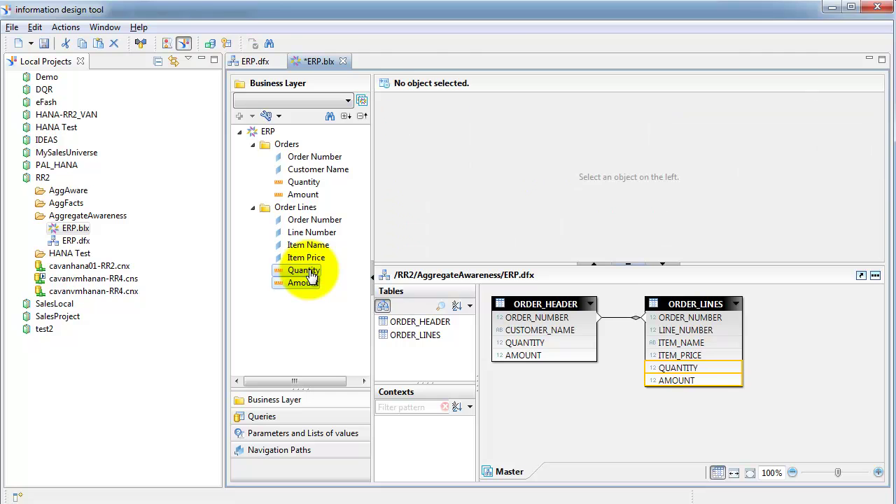
{"action": "key", "text": "Delete"}
{"action": "key", "text": "Return"}
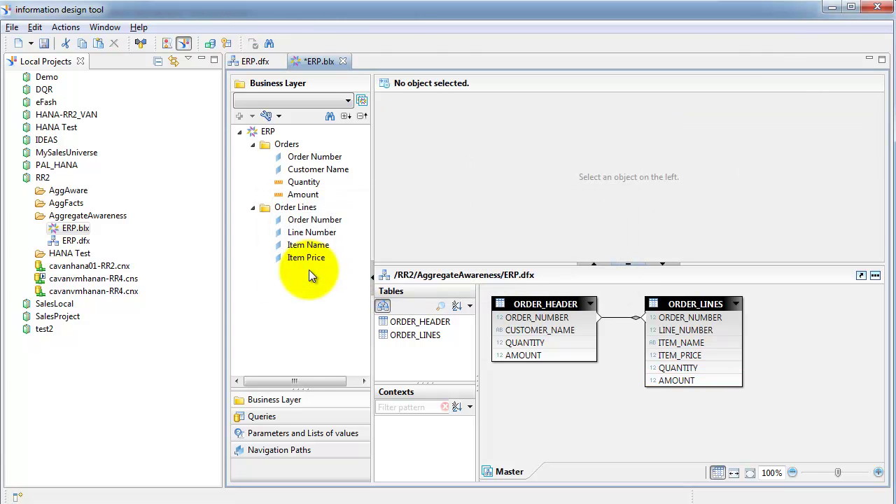
{"action": "left_click", "coordinate": [315, 221]}
{"action": "key", "text": "Delete"}
{"action": "key", "text": "Return"}
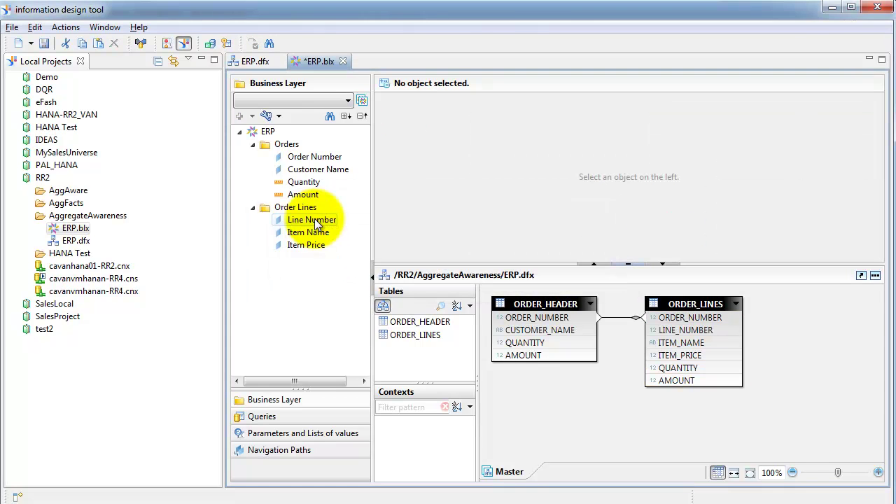
Move Line Number, Item Name and Item Price into the Orders folder, place Customer Name after Order Number, and save the business layer.
{"action": "left_click_drag", "start_coordinate": [315, 223], "coordinate": [310, 175]}
{"action": "left_click_drag", "start_coordinate": [312, 232], "coordinate": [313, 168]}
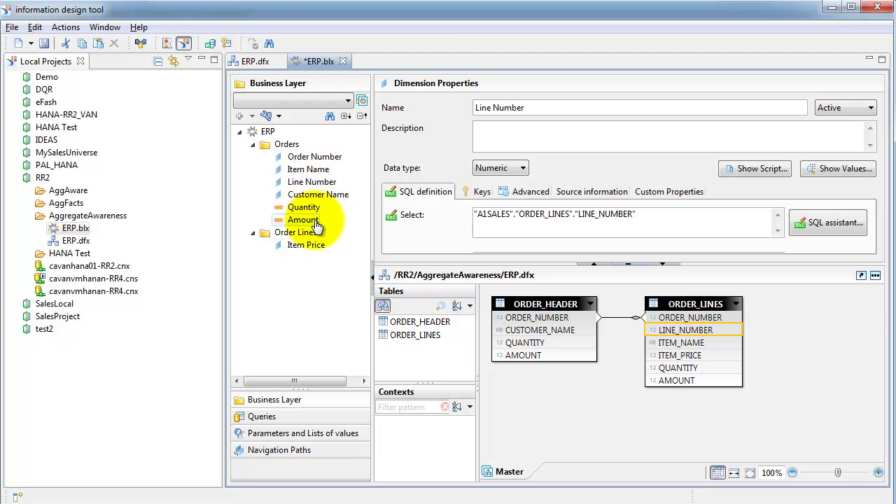
{"action": "left_click_drag", "start_coordinate": [308, 244], "coordinate": [319, 165]}
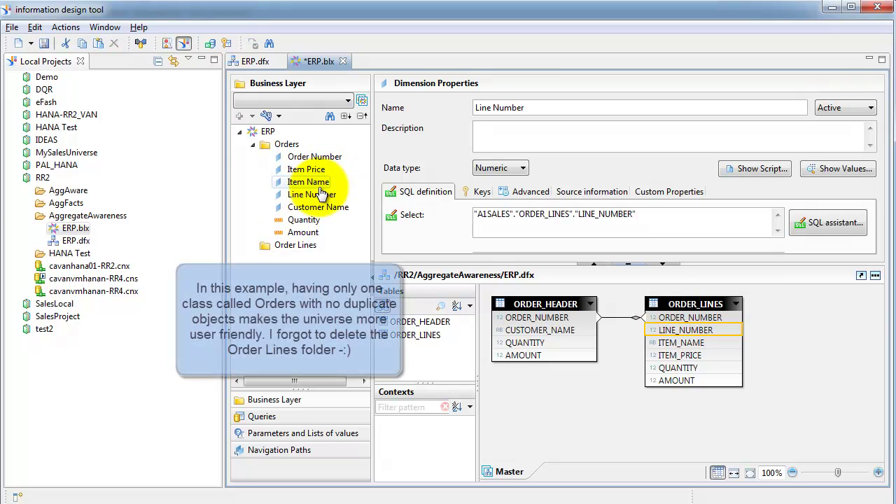
{"action": "left_click_drag", "start_coordinate": [319, 207], "coordinate": [319, 174]}
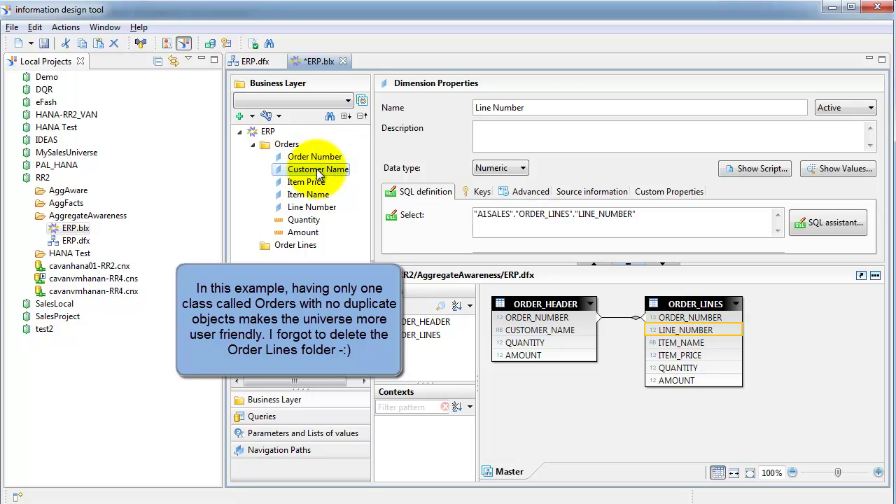
{"action": "key", "text": "ctrl+s"}
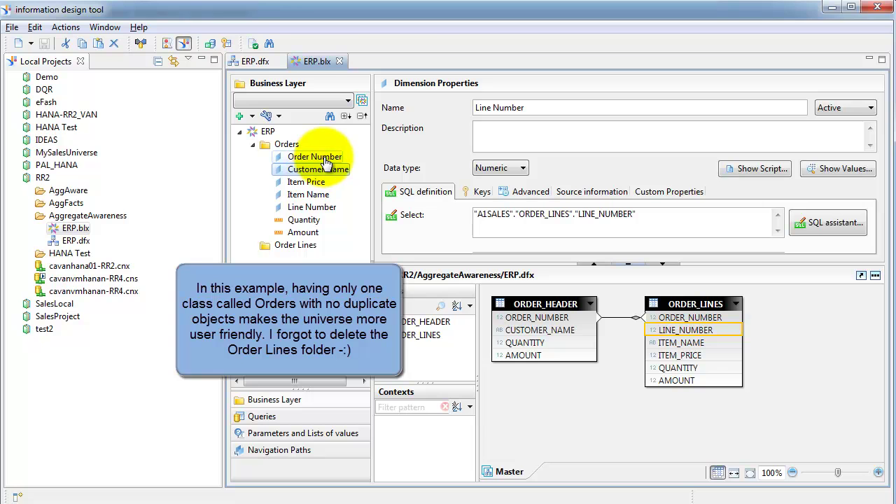
{"action": "left_click", "coordinate": [329, 232]}
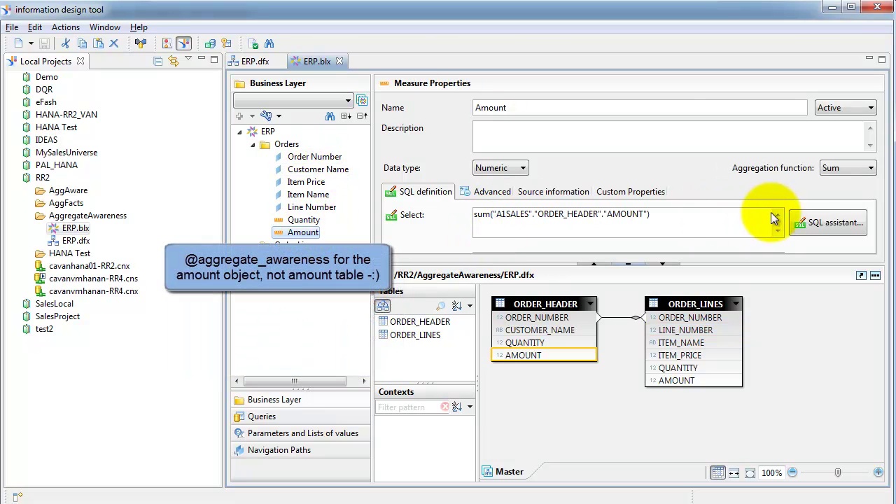
{"action": "left_click", "coordinate": [827, 223]}
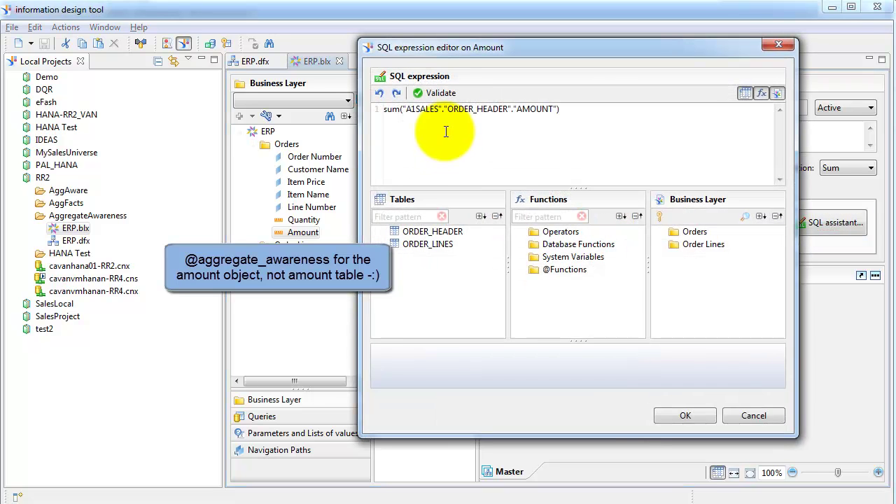
{"action": "left_click", "coordinate": [404, 110]}
{"action": "key", "text": "shift+End"}
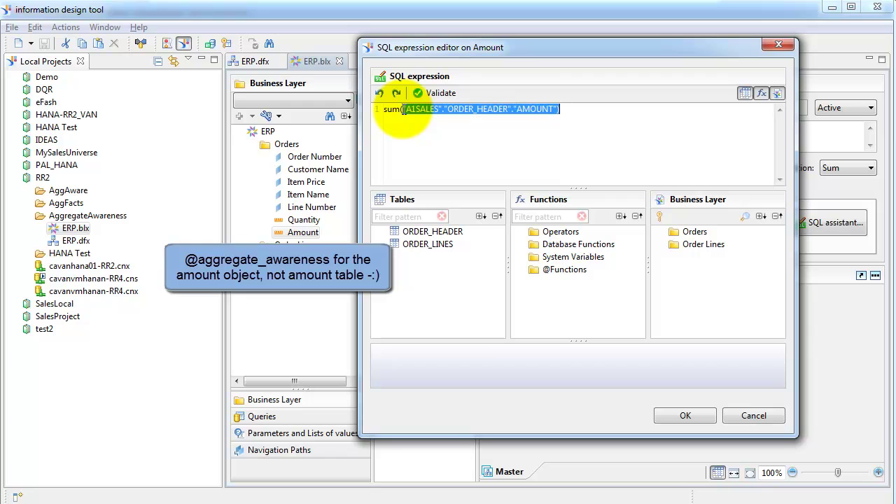
{"action": "key", "text": "shift+Left"}
{"action": "key", "text": "ctrl+c"}
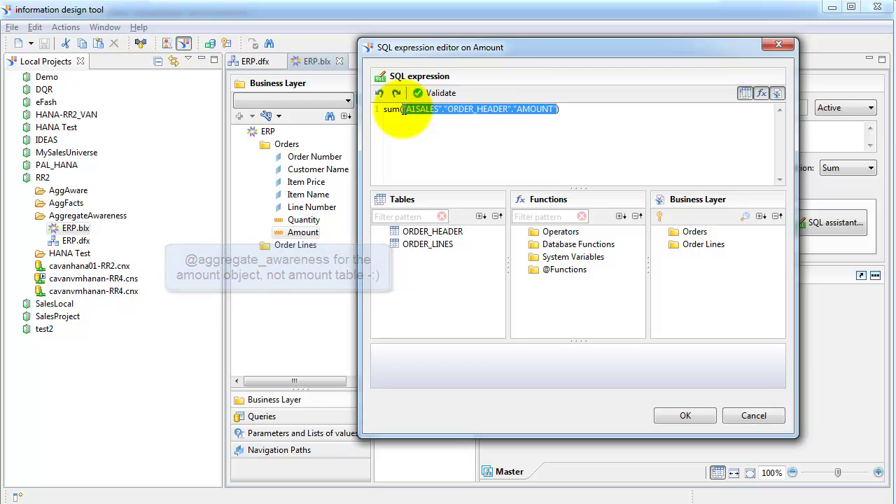
{"action": "key", "text": "Delete"}
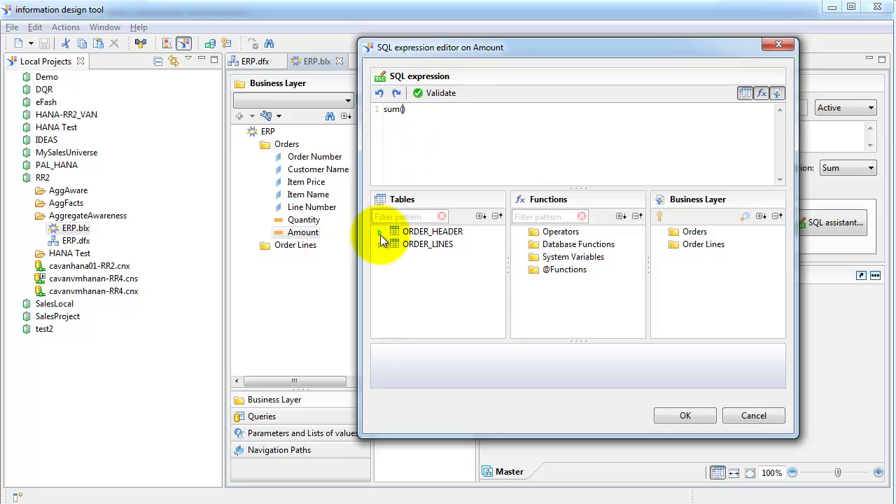
{"action": "left_click", "coordinate": [519, 269]}
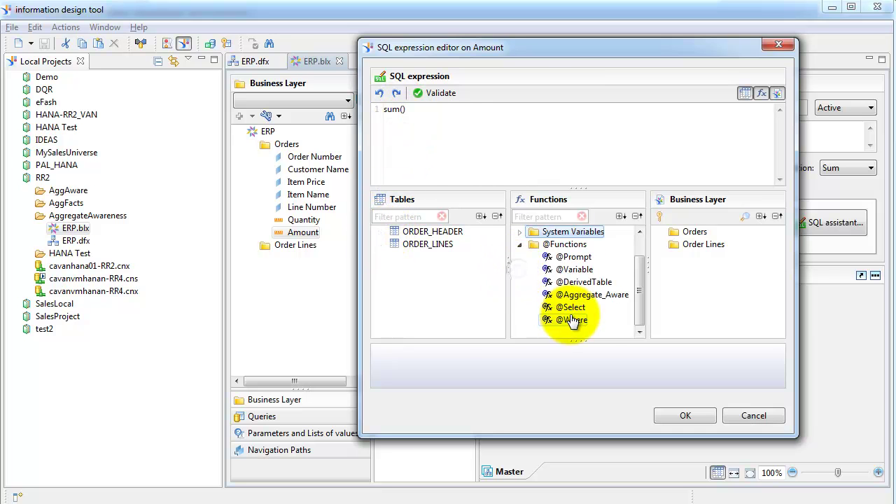
{"action": "double_click", "coordinate": [593, 295]}
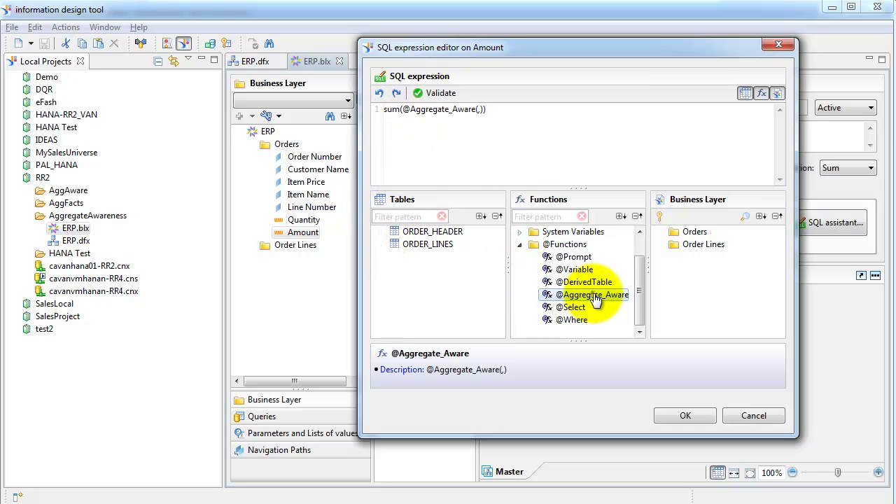
{"action": "left_click", "coordinate": [495, 112]}
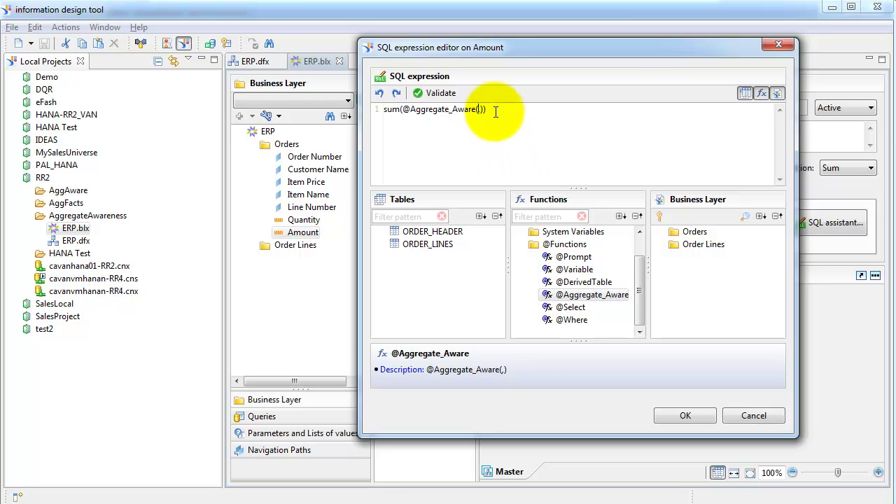
{"action": "key", "text": "ctrl+v"}
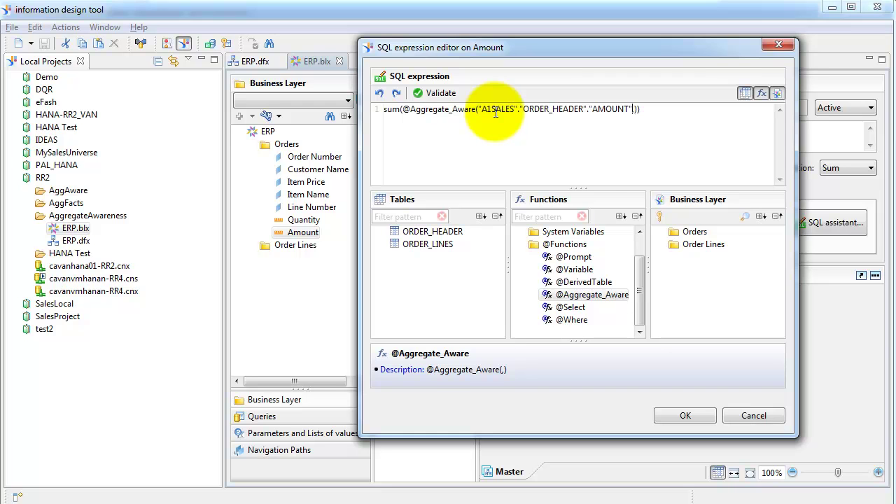
{"action": "left_click", "coordinate": [378, 244]}
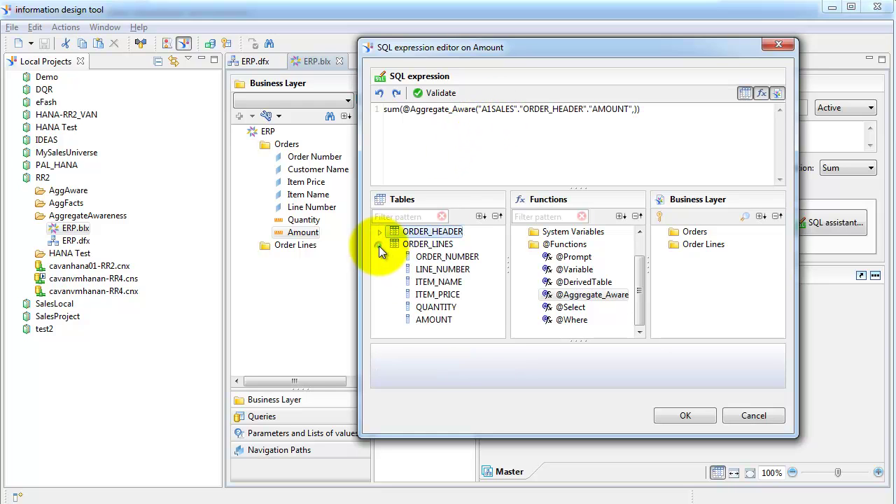
{"action": "left_click", "coordinate": [431, 320]}
{"action": "left_click_drag", "start_coordinate": [467, 301], "coordinate": [622, 123]}
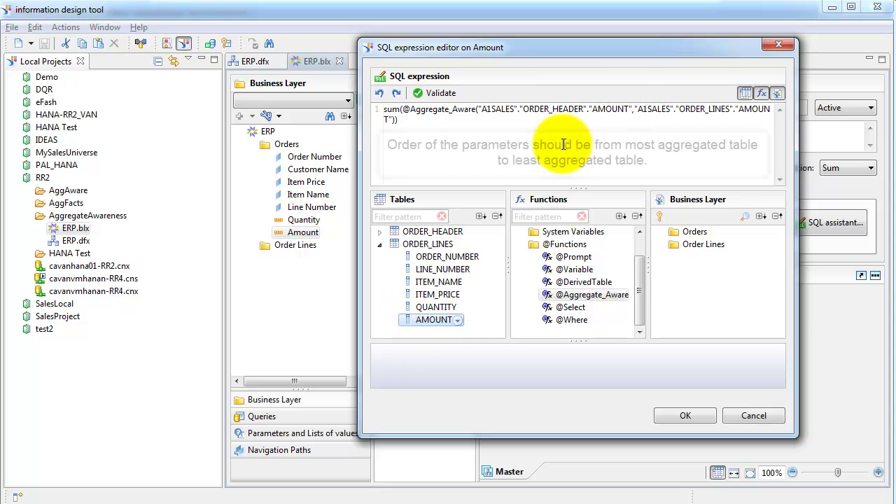
{"action": "left_click", "coordinate": [634, 108]}
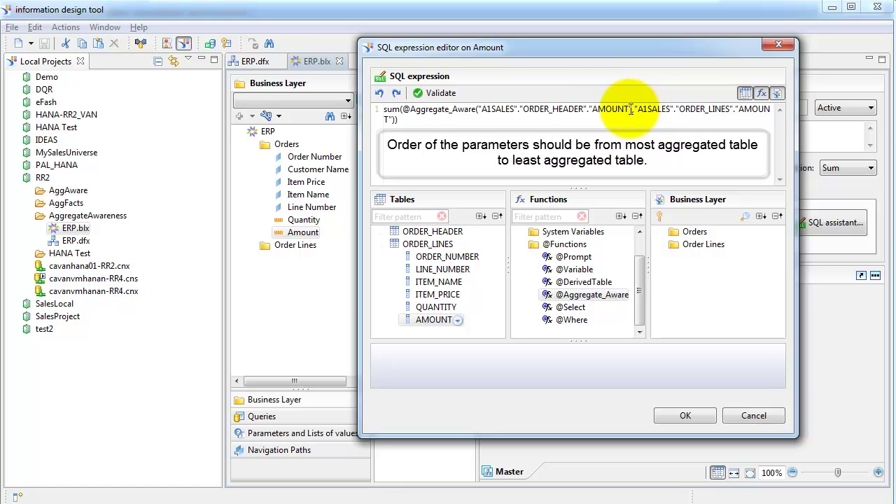
{"action": "left_click_drag", "start_coordinate": [403, 110], "coordinate": [479, 110]}
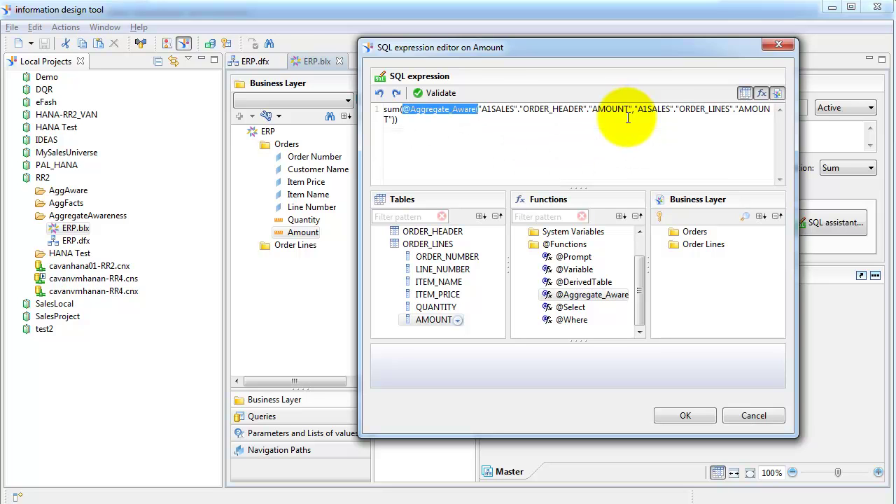
Validate the Amount expression, apply it to the measure, and save the business layer.
{"action": "left_click", "coordinate": [447, 94]}
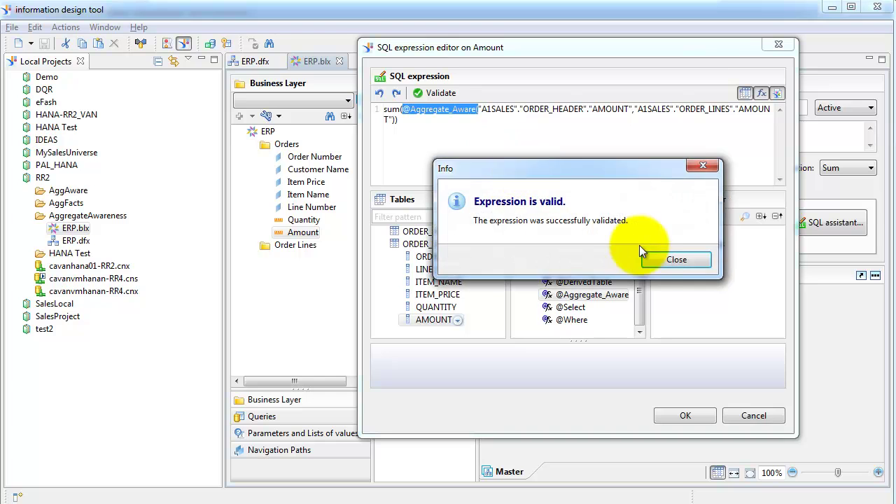
{"action": "left_click", "coordinate": [661, 257]}
{"action": "left_click", "coordinate": [686, 413]}
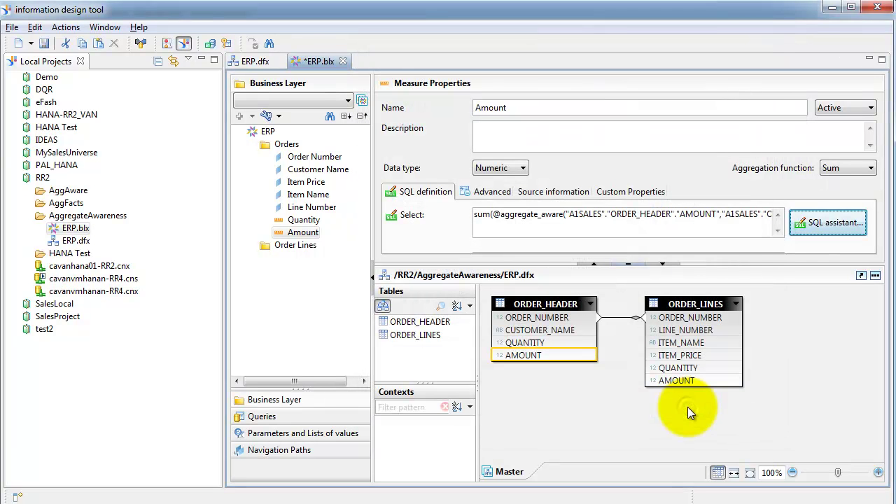
{"action": "key", "text": "ctrl+s"}
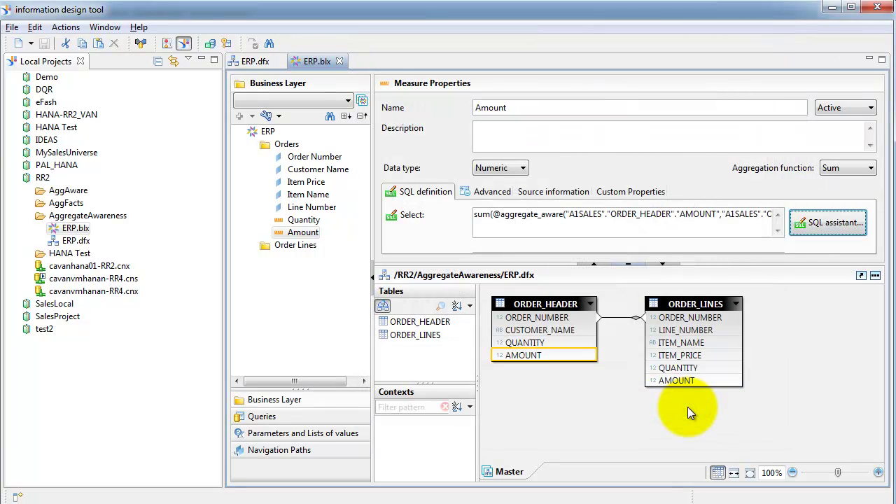
Build a test query with Order Number and Amount from the Orders folder and view its generated script.
{"action": "left_click", "coordinate": [262, 416]}
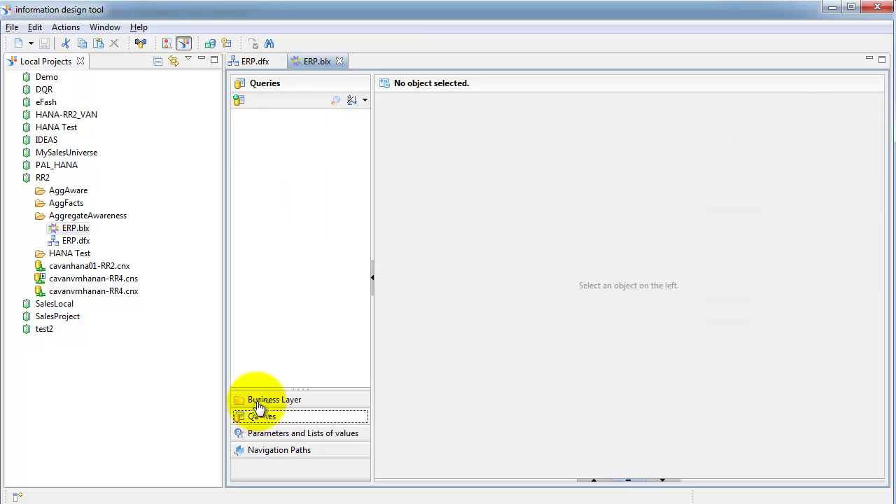
{"action": "left_click", "coordinate": [237, 102]}
{"action": "left_click", "coordinate": [121, 140]}
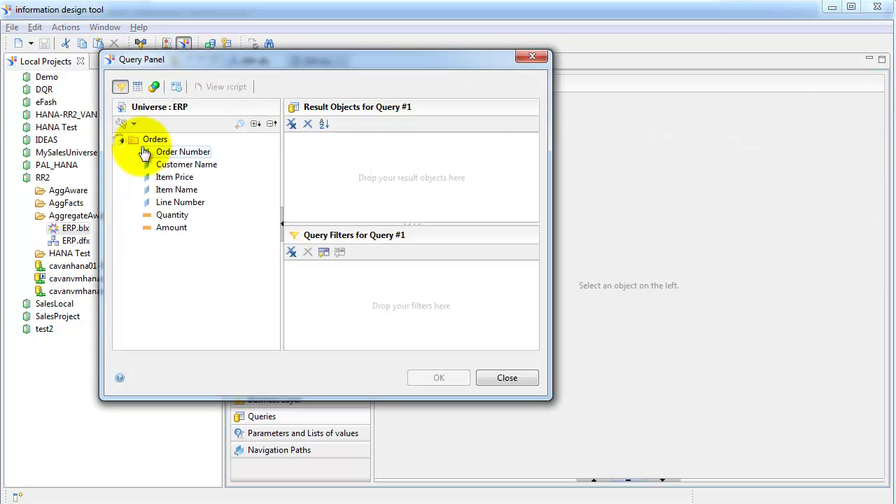
{"action": "left_click", "coordinate": [156, 153]}
{"action": "double_click", "coordinate": [157, 153]}
{"action": "double_click", "coordinate": [172, 227]}
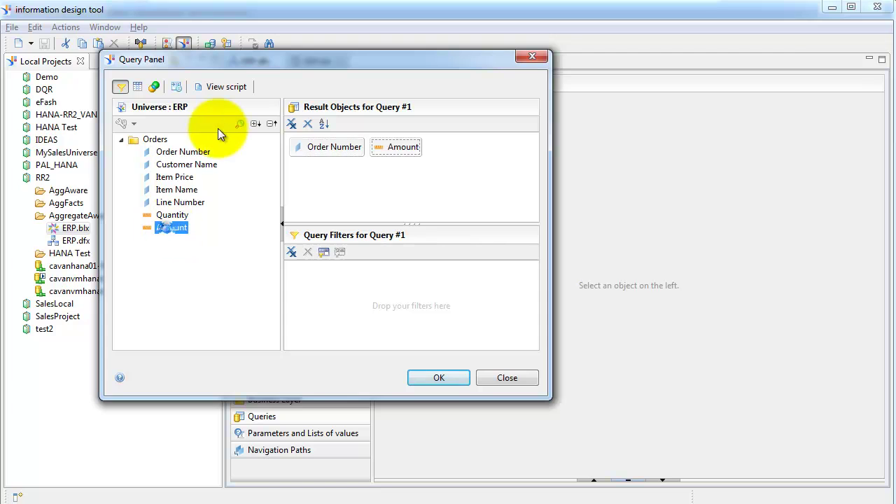
{"action": "left_click", "coordinate": [226, 87]}
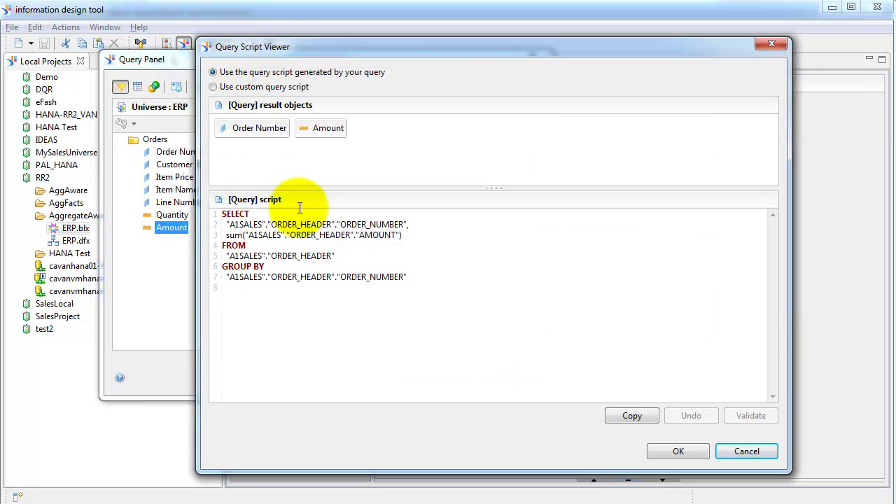
{"action": "left_click", "coordinate": [678, 451]}
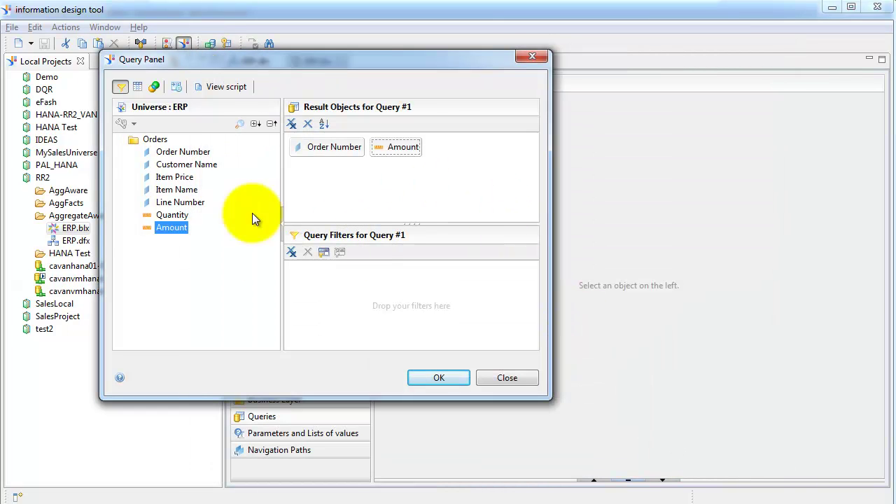
Insert Item Name between Order Number and Amount in the test query, view the script, and close the query without keeping it.
{"action": "left_click_drag", "start_coordinate": [177, 192], "coordinate": [366, 149]}
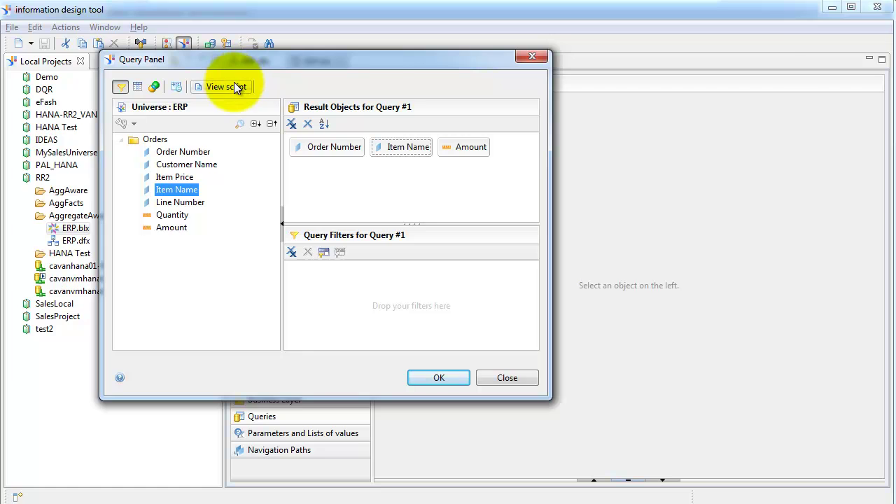
{"action": "left_click", "coordinate": [236, 87]}
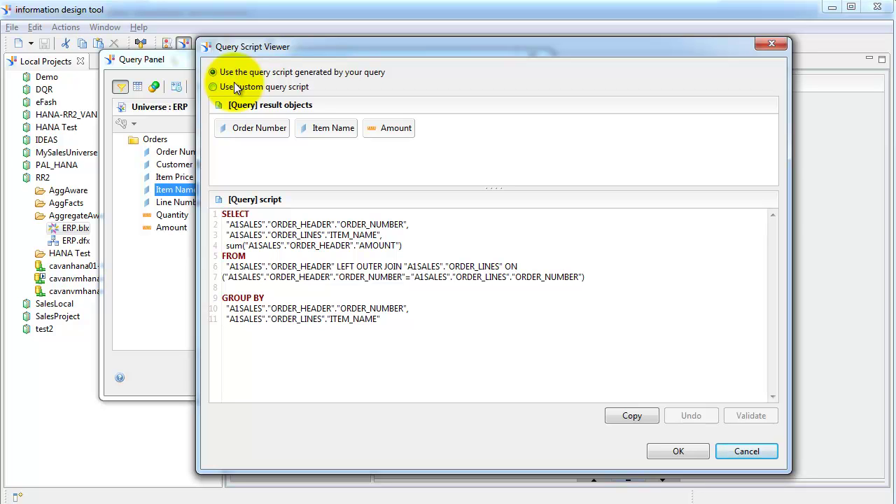
{"action": "left_click", "coordinate": [750, 451]}
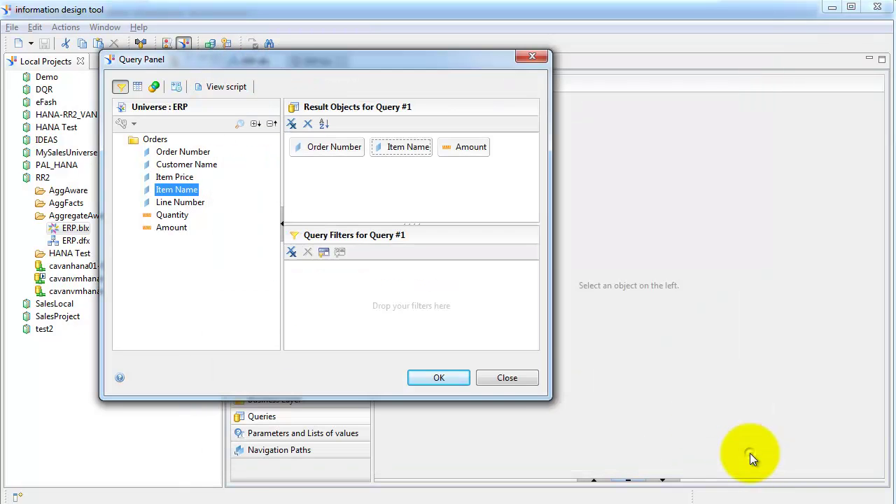
{"action": "left_click", "coordinate": [525, 379]}
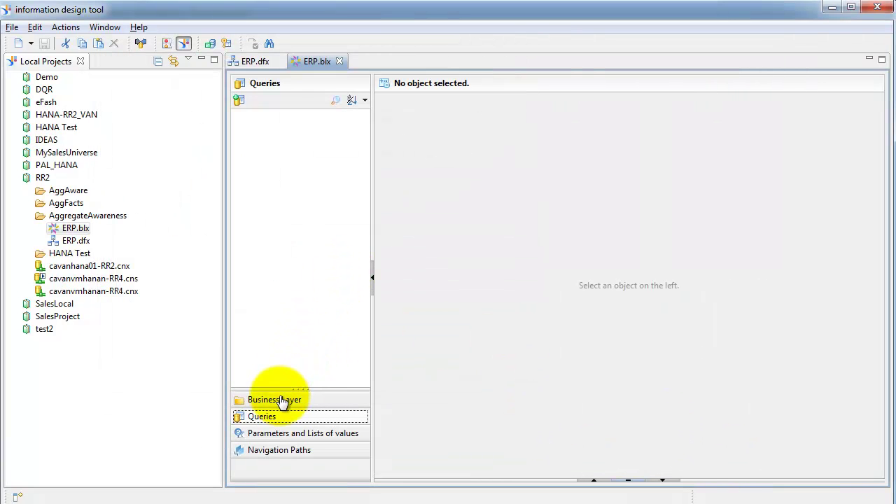
In Aggregate Navigation, mark Item Price, Item Name and Line Number as incompatible with the ORDER_HEADER table.
{"action": "left_click", "coordinate": [284, 402]}
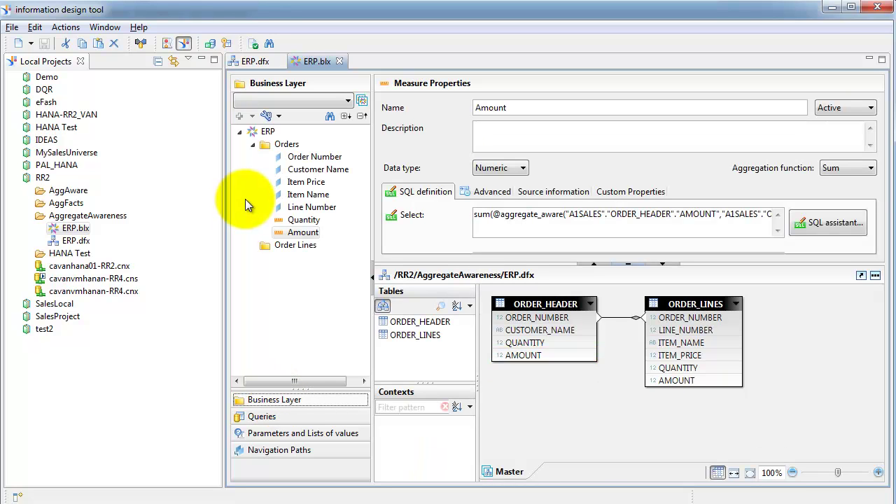
{"action": "left_click", "coordinate": [67, 28]}
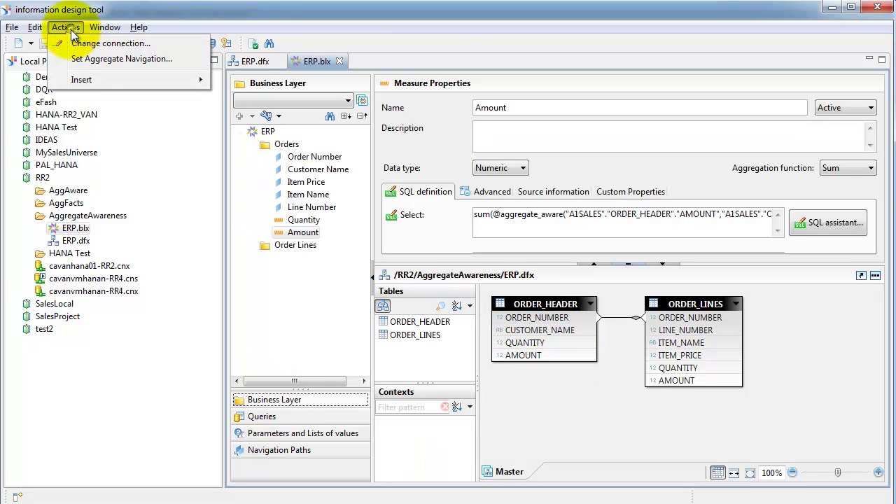
{"action": "left_click", "coordinate": [94, 61]}
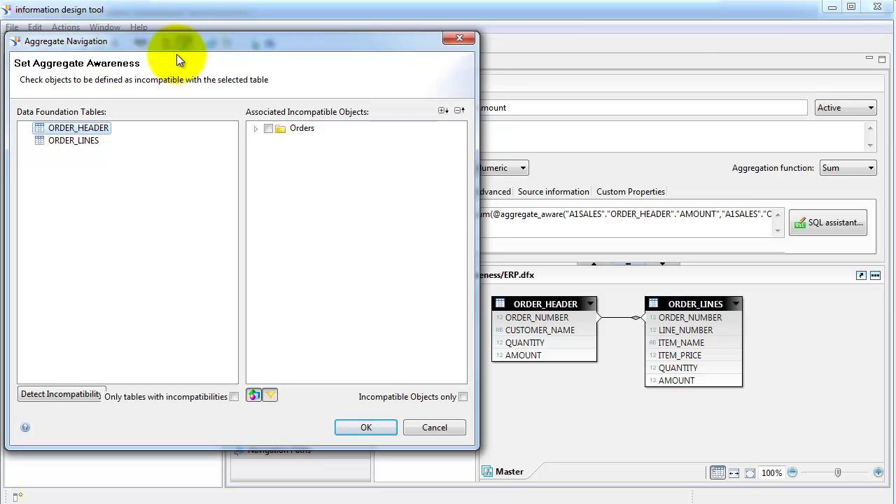
{"action": "left_click_drag", "start_coordinate": [478, 252], "coordinate": [413, 250]}
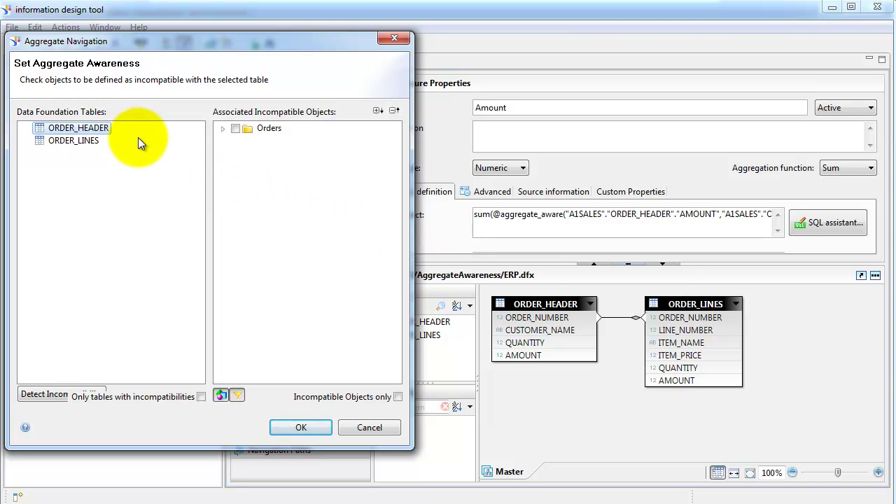
{"action": "left_click", "coordinate": [222, 129]}
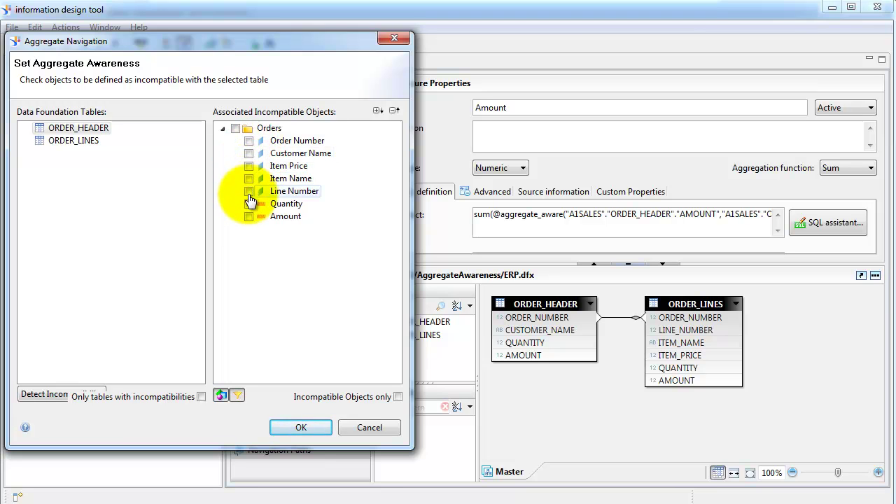
{"action": "left_click", "coordinate": [249, 167]}
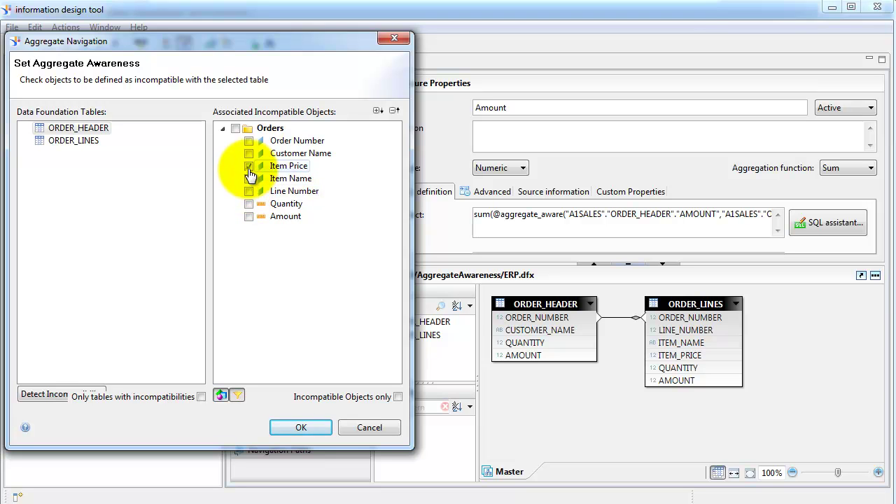
{"action": "left_click", "coordinate": [249, 180]}
{"action": "left_click", "coordinate": [250, 192]}
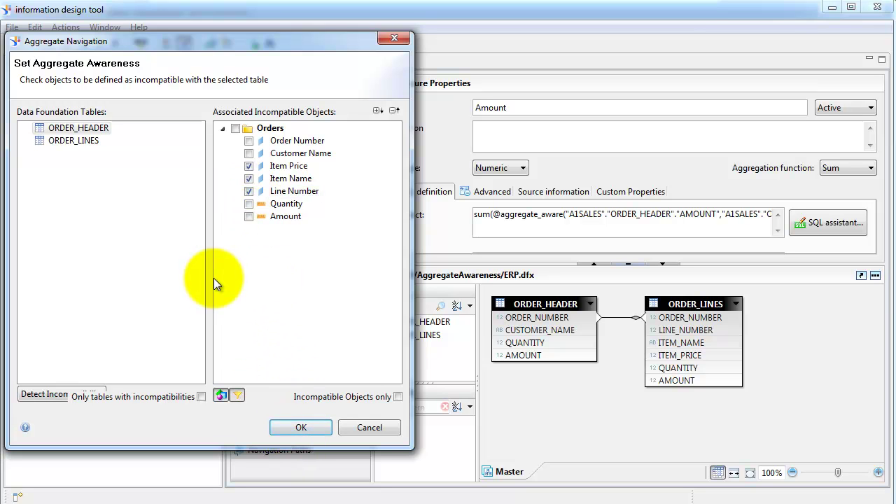
Review the incompatible objects for ORDER_LINES, apply the aggregate navigation settings, and save the business layer.
{"action": "left_click", "coordinate": [287, 217]}
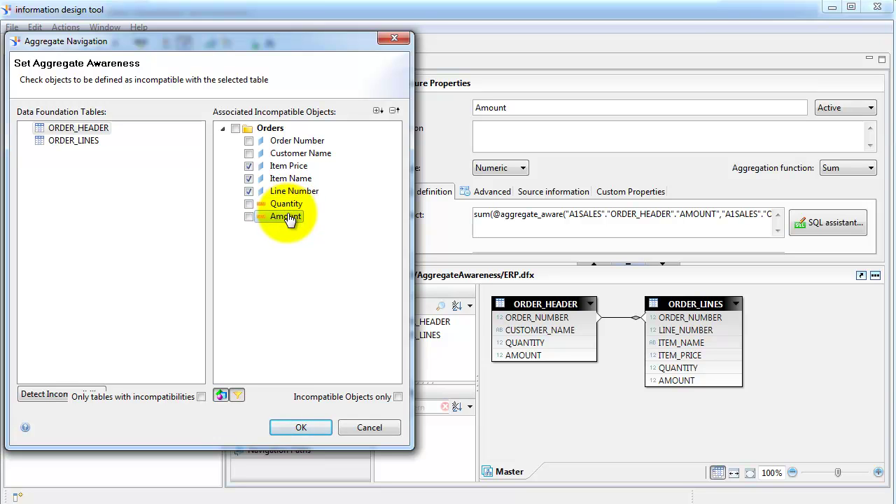
{"action": "left_click", "coordinate": [104, 132]}
{"action": "left_click", "coordinate": [91, 142]}
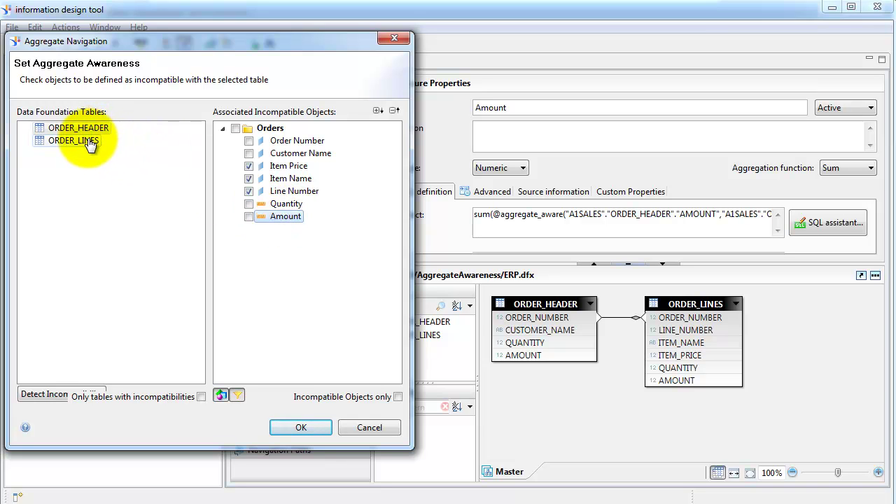
{"action": "left_click", "coordinate": [91, 141]}
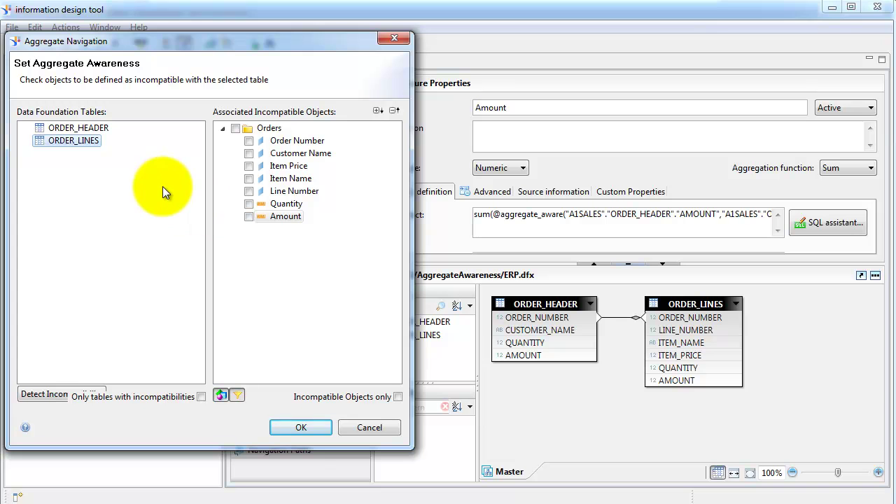
{"action": "left_click", "coordinate": [294, 427]}
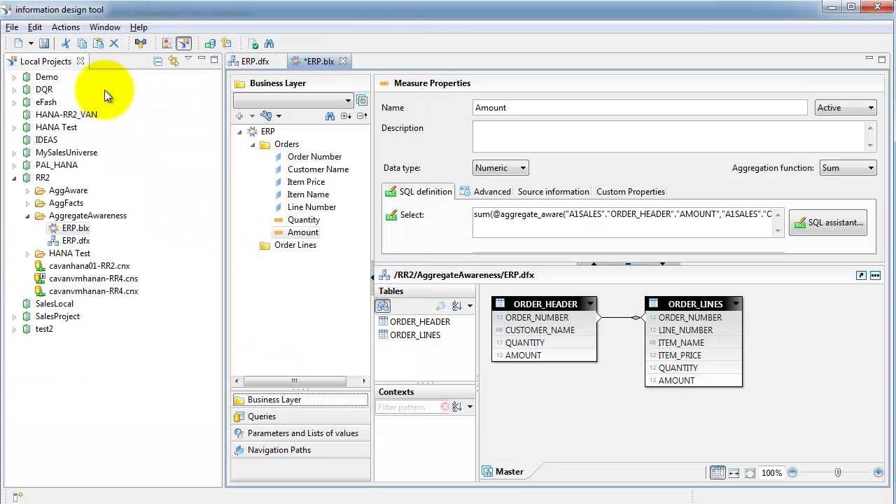
{"action": "key", "text": "ctrl+s"}
Create a new query with Order Number and Amount as result objects and view its generated script.
{"action": "left_click", "coordinate": [263, 417]}
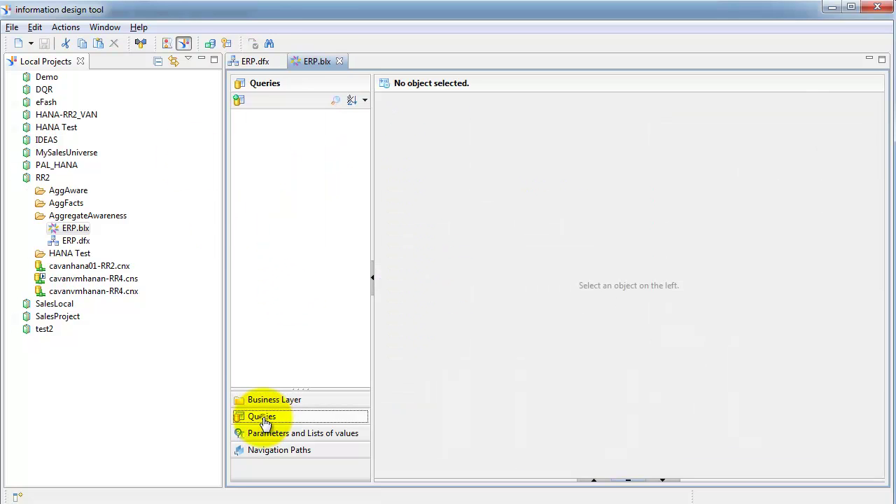
{"action": "left_click", "coordinate": [240, 101]}
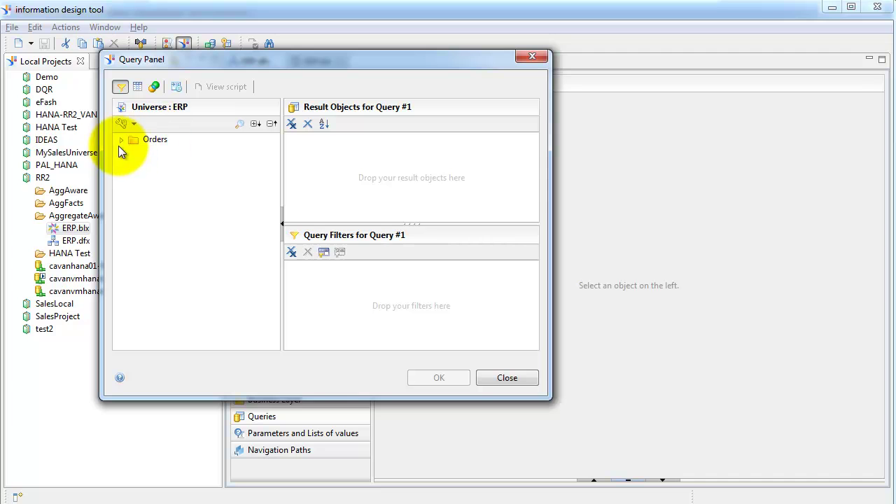
{"action": "left_click", "coordinate": [122, 140]}
{"action": "left_click_drag", "start_coordinate": [178, 152], "coordinate": [340, 169]}
{"action": "left_click_drag", "start_coordinate": [171, 229], "coordinate": [372, 189]}
{"action": "left_click", "coordinate": [217, 91]}
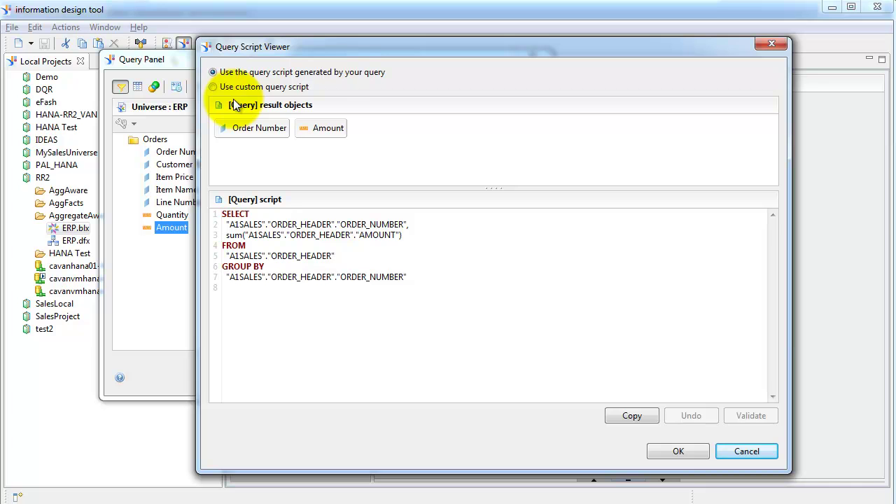
{"action": "left_click", "coordinate": [742, 451]}
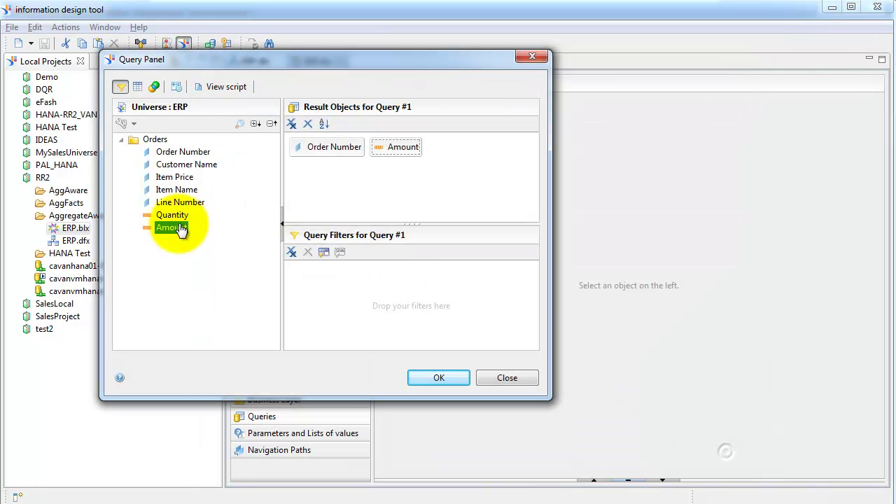
Insert Item Name between Order Number and Amount in the query and view the regenerated script.
{"action": "left_click_drag", "start_coordinate": [176, 191], "coordinate": [366, 155]}
{"action": "left_click", "coordinate": [240, 91]}
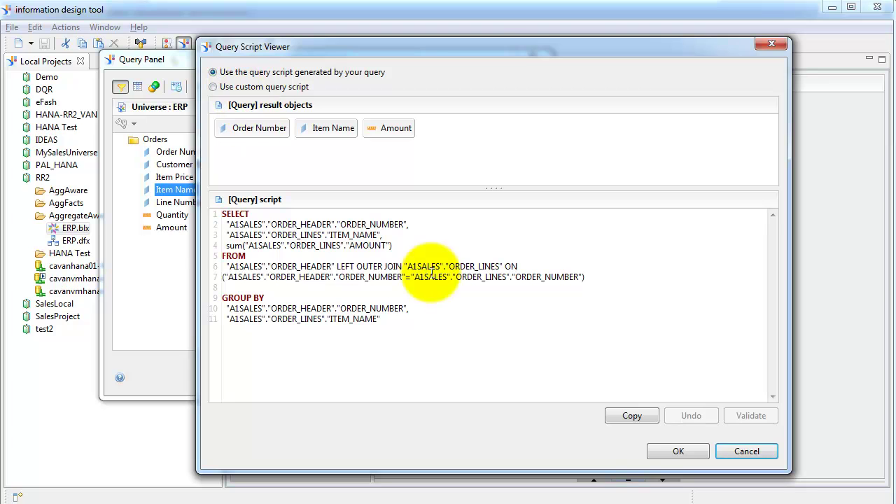
{"action": "left_click", "coordinate": [663, 453]}
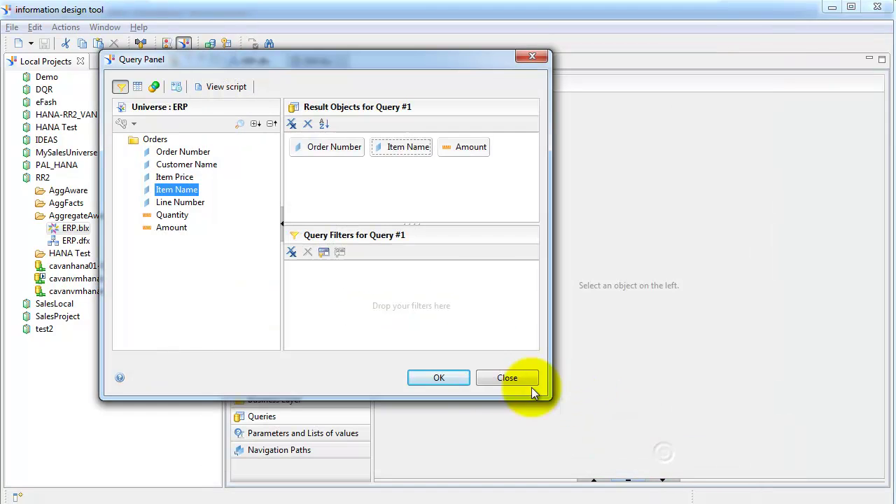
Accept the query, execute it to see its values, and close the results.
{"action": "left_click", "coordinate": [458, 378]}
{"action": "left_click", "coordinate": [580, 170]}
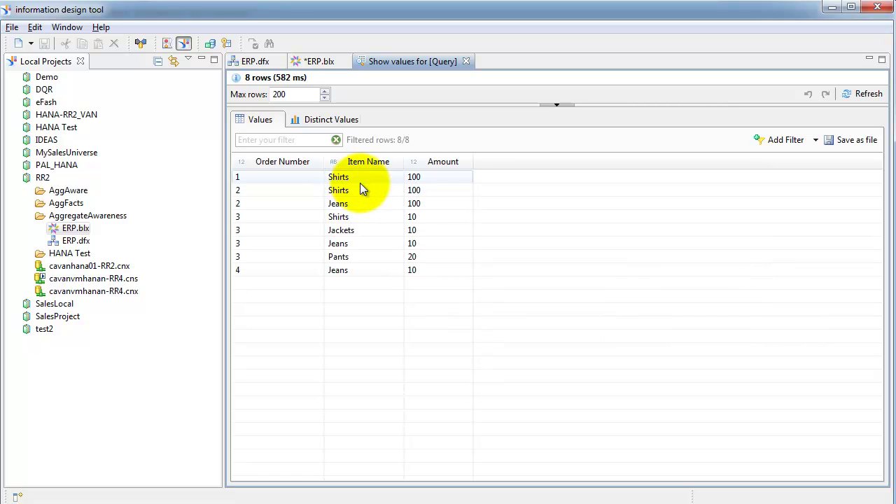
{"action": "left_click", "coordinate": [466, 61]}
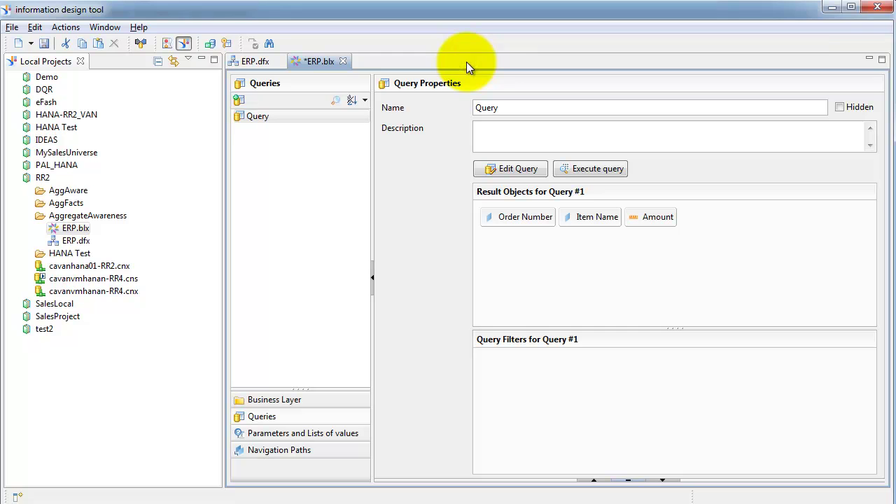
Reopen the saved query and examine which table its script takes ORDER_NUMBER from, leaving the query as it is.
{"action": "left_click", "coordinate": [518, 170]}
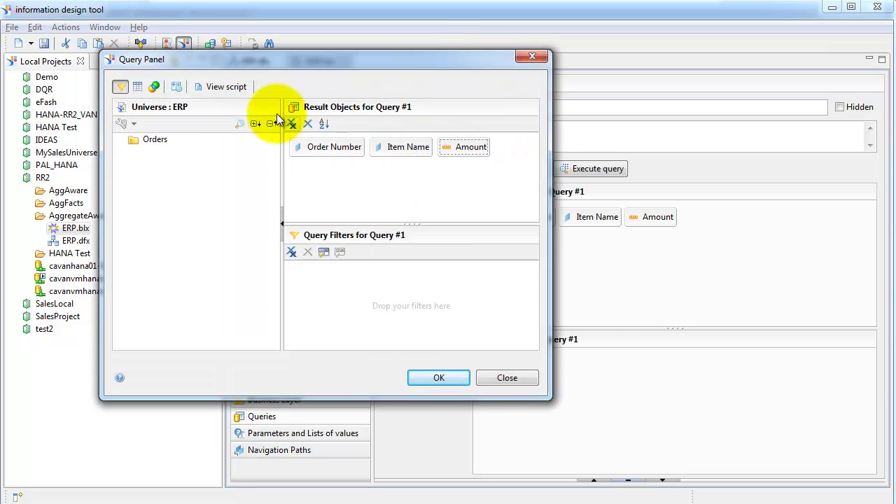
{"action": "left_click", "coordinate": [230, 89]}
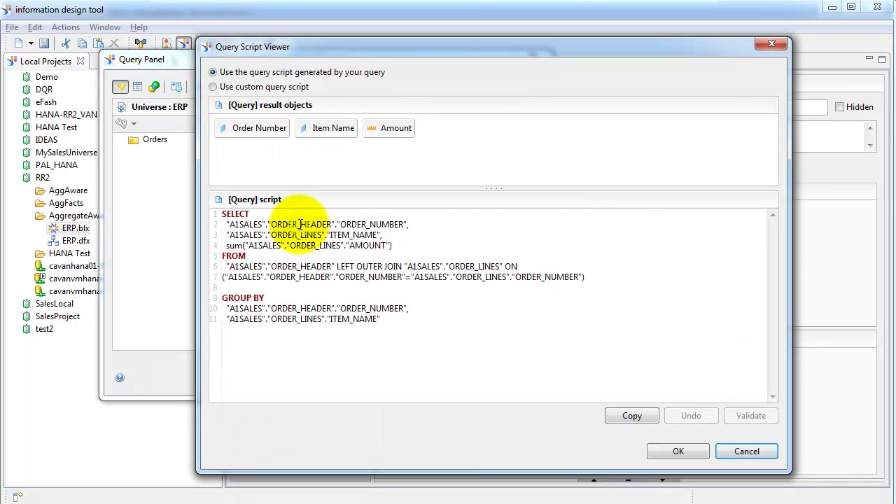
{"action": "triple_click", "coordinate": [301, 225]}
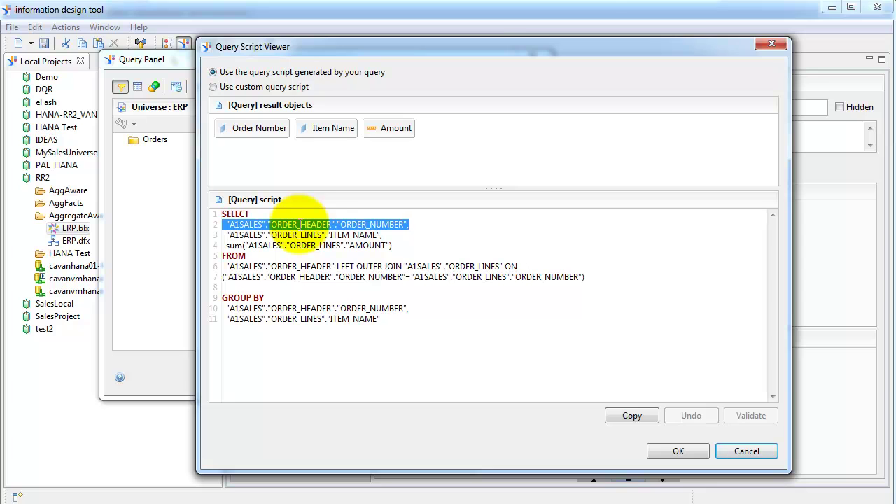
{"action": "key", "text": "Escape"}
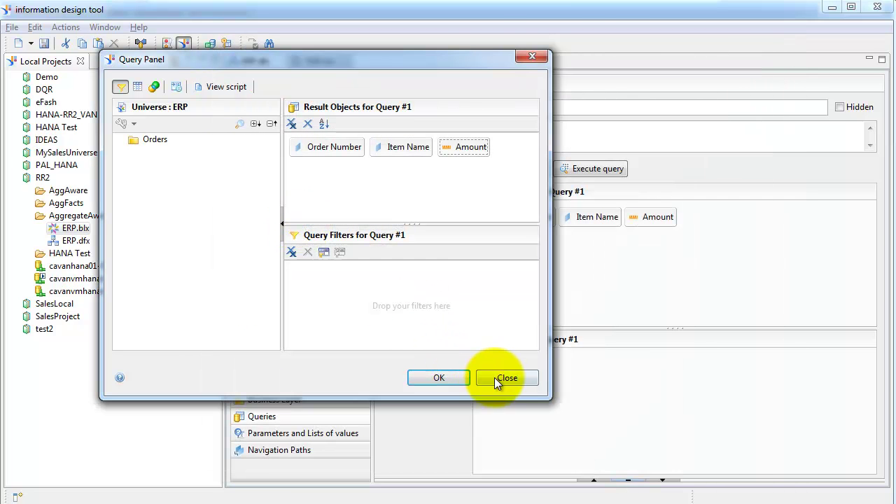
{"action": "left_click", "coordinate": [495, 378]}
Open the Order Number dimension of the business layer in the SQL expression editor and clear its existing expression.
{"action": "left_click", "coordinate": [284, 400]}
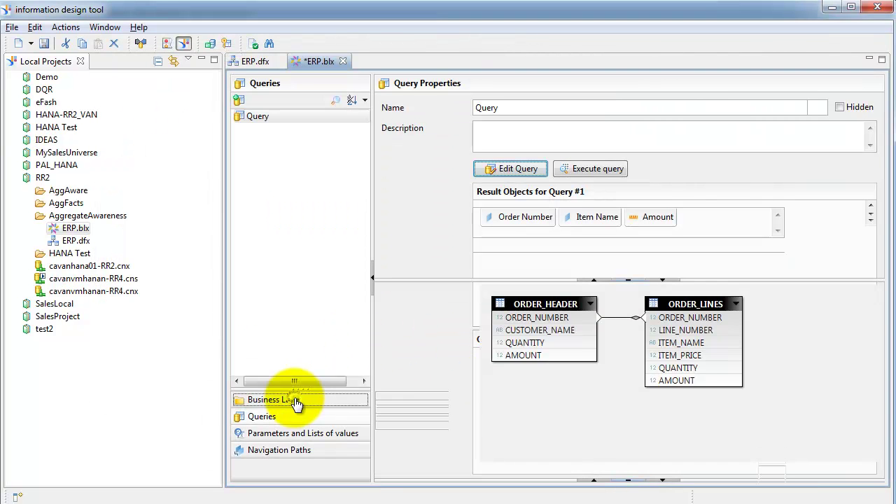
{"action": "left_click", "coordinate": [290, 158]}
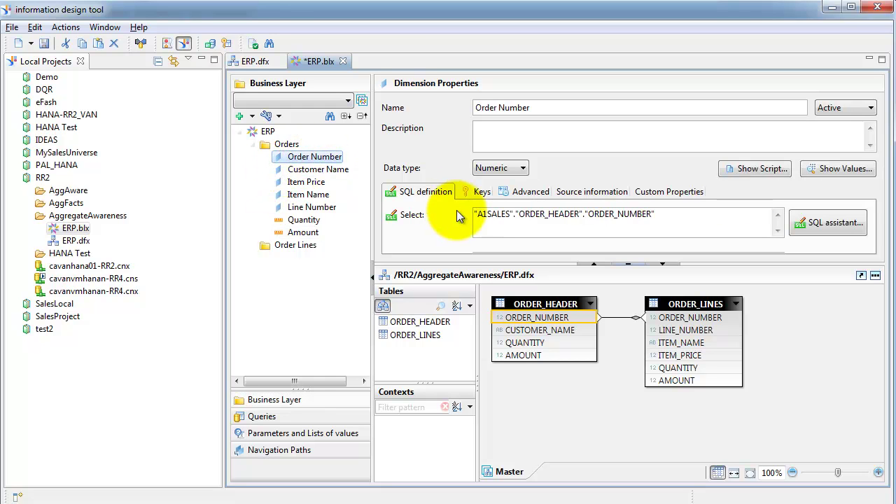
{"action": "left_click", "coordinate": [816, 226]}
{"action": "left_click_drag", "start_coordinate": [620, 110], "coordinate": [509, 109]}
{"action": "key", "text": "ctrl+a"}
{"action": "key", "text": "Delete"}
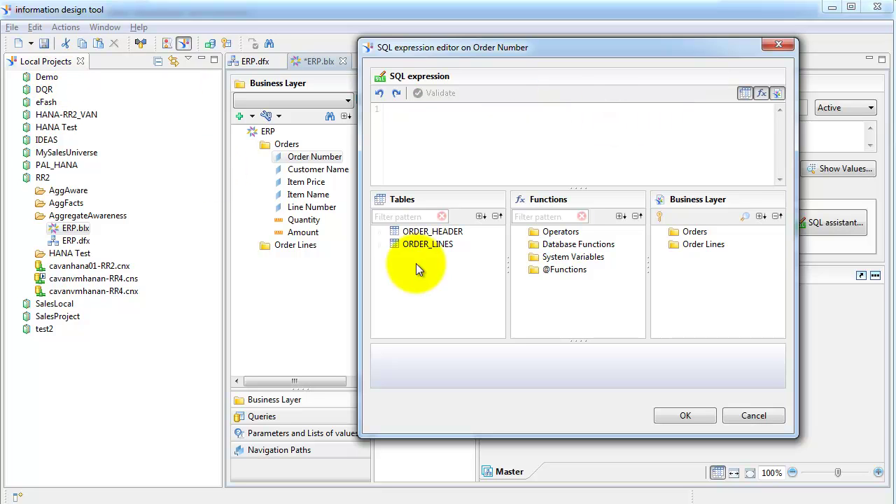
{"action": "left_click", "coordinate": [520, 270]}
{"action": "left_click_drag", "start_coordinate": [569, 295], "coordinate": [482, 140]}
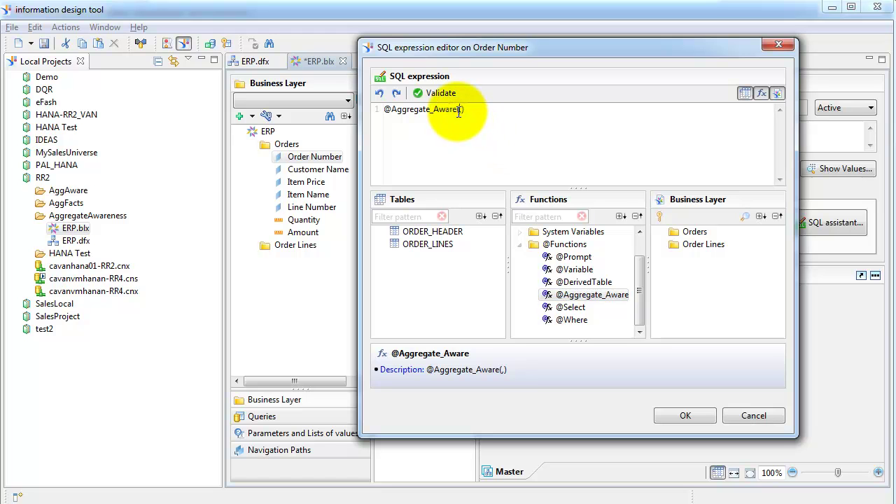
{"action": "left_click", "coordinate": [380, 232]}
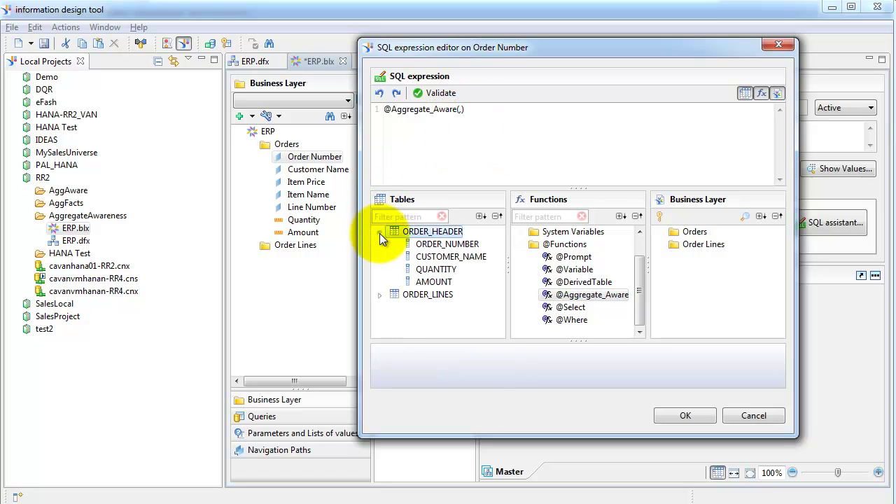
{"action": "double_click", "coordinate": [424, 248]}
{"action": "left_click", "coordinate": [671, 117]}
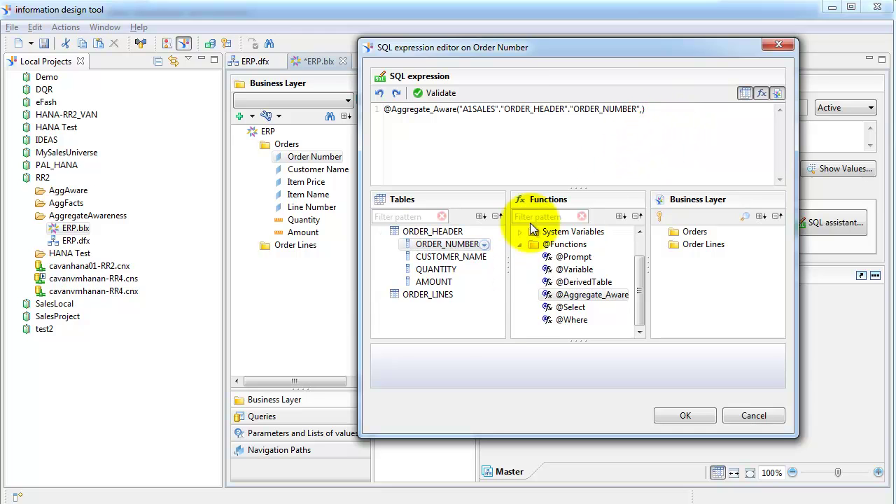
{"action": "left_click", "coordinate": [379, 295]}
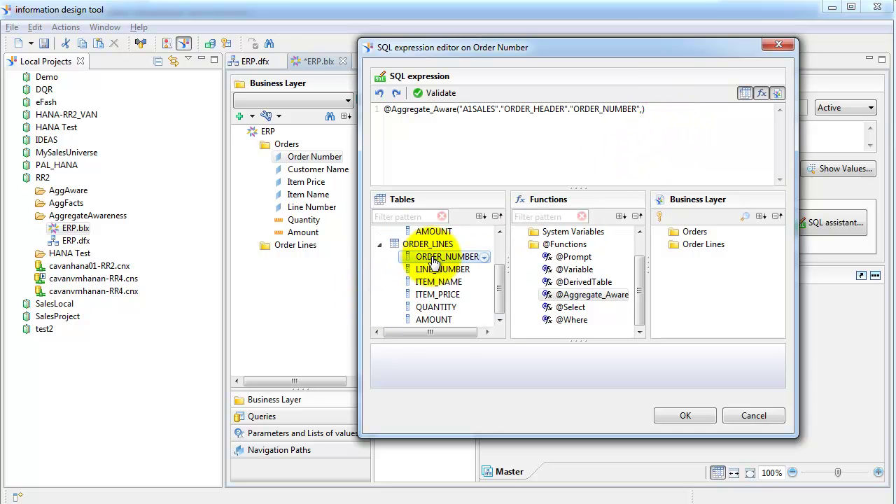
{"action": "double_click", "coordinate": [424, 257]}
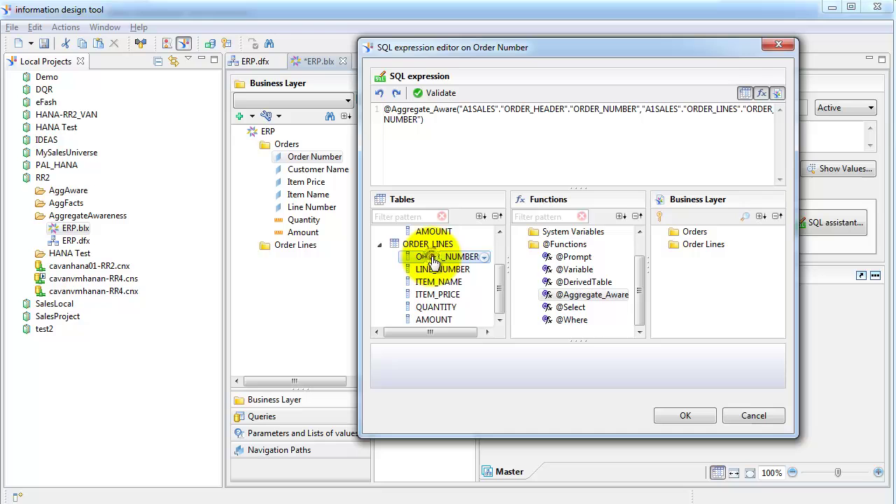
Validate and accept the aggregate-aware Order Number expression, and save the ERP business layer.
{"action": "left_click", "coordinate": [434, 93]}
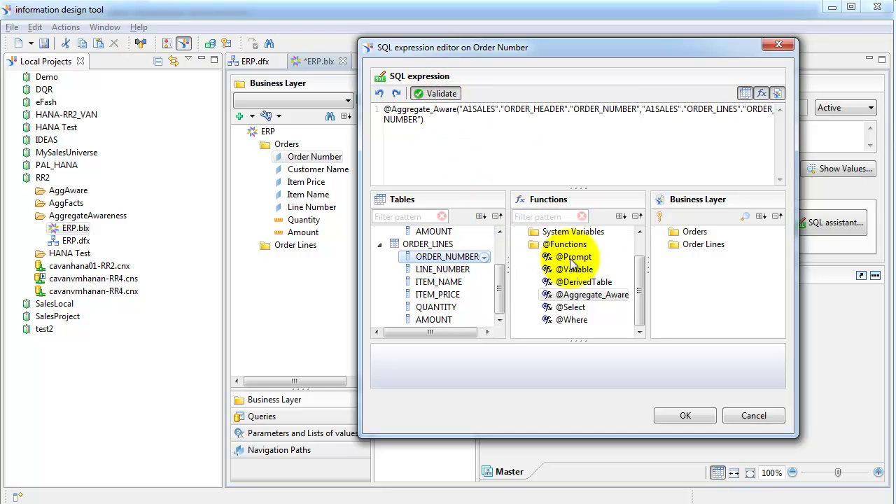
{"action": "left_click", "coordinate": [675, 258]}
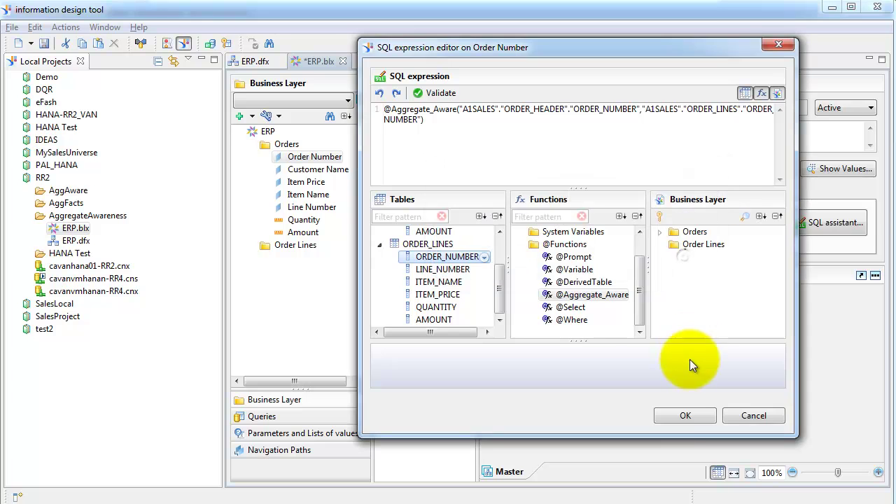
{"action": "left_click", "coordinate": [670, 421]}
{"action": "key", "text": "ctrl+s"}
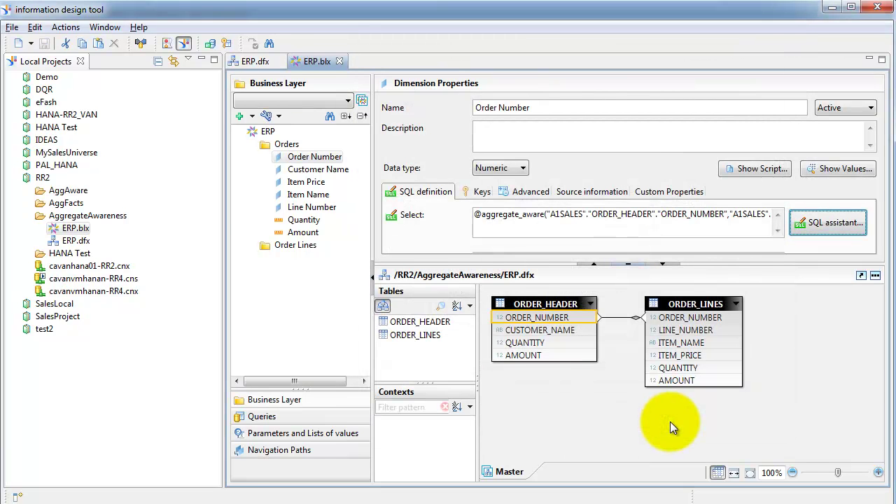
Reopen the saved query and view the script generated for Order Number, Item Name and Amount.
{"action": "left_click", "coordinate": [310, 417]}
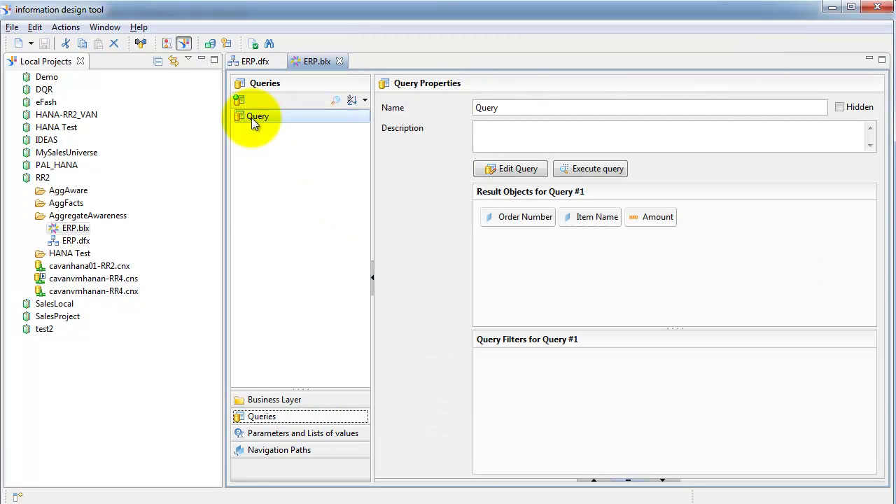
{"action": "left_click", "coordinate": [507, 172]}
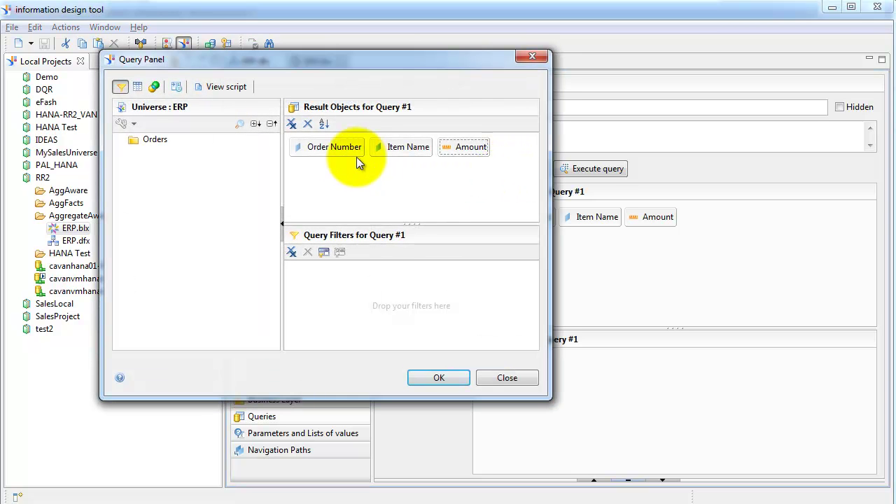
{"action": "left_click", "coordinate": [218, 89]}
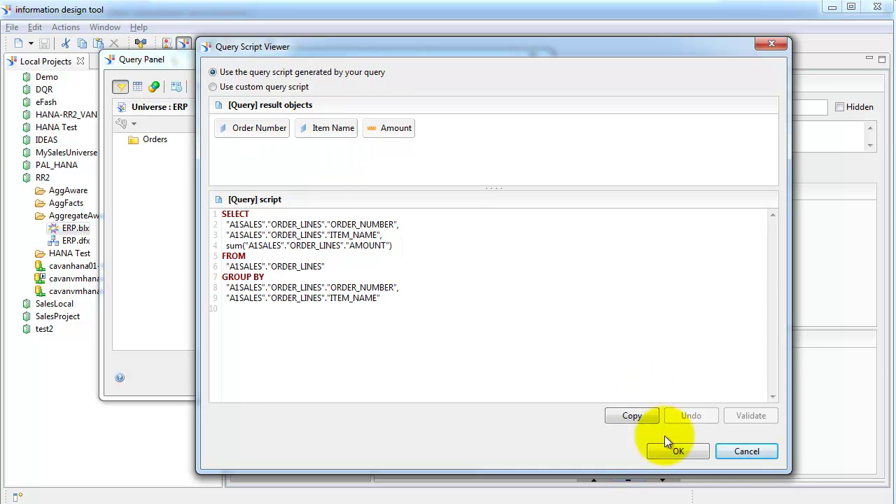
{"action": "left_click", "coordinate": [679, 452]}
Remove Item Name from the query's result objects and view the regenerated script.
{"action": "left_click_drag", "start_coordinate": [390, 144], "coordinate": [208, 240]}
{"action": "left_click", "coordinate": [227, 87]}
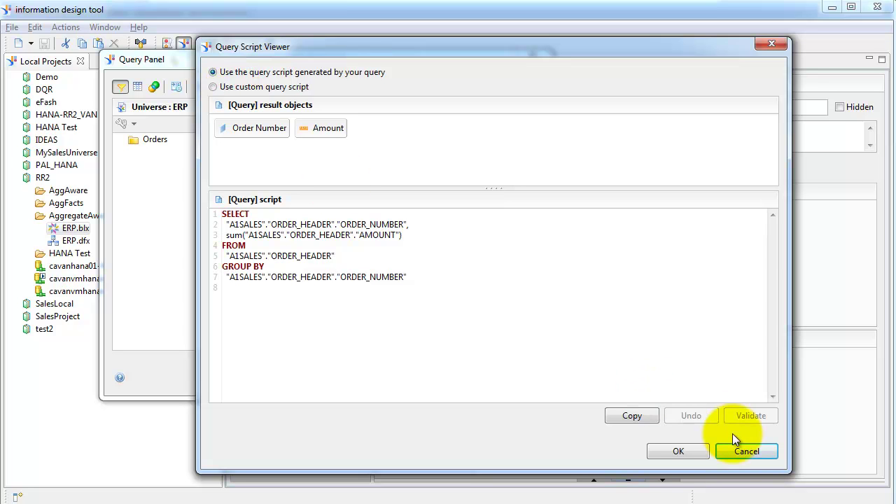
{"action": "left_click", "coordinate": [747, 452]}
Insert Customer Name from the Orders folder between Order Number and Amount and view the regenerated script.
{"action": "left_click", "coordinate": [121, 139]}
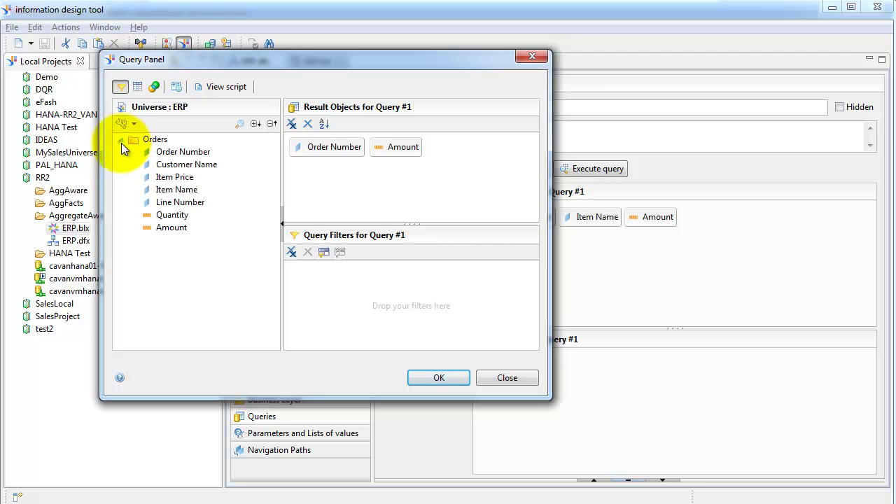
{"action": "left_click_drag", "start_coordinate": [179, 171], "coordinate": [364, 158]}
{"action": "left_click", "coordinate": [235, 87]}
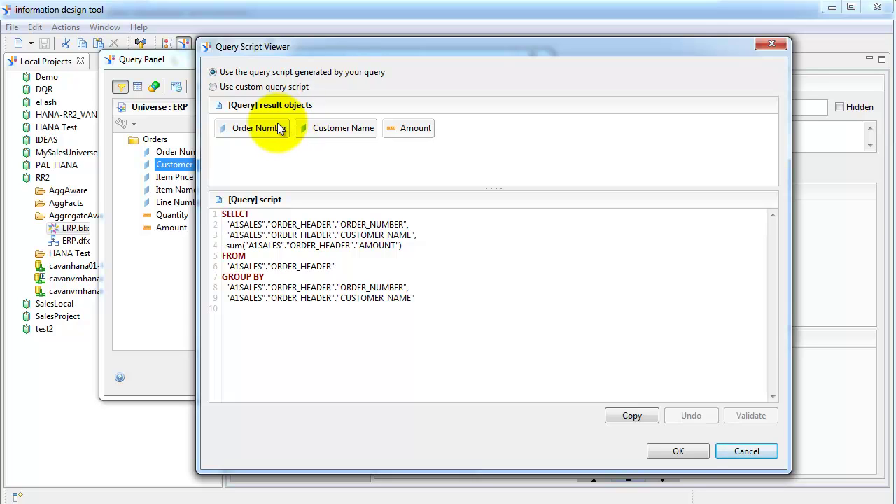
{"action": "left_click", "coordinate": [667, 448]}
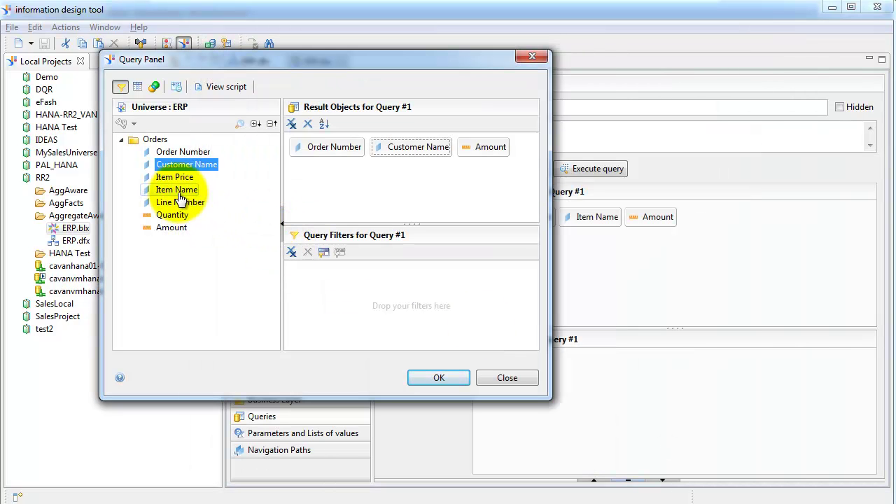
Insert Item Name between Customer Name and Amount and view the script generated for the four result objects.
{"action": "left_click_drag", "start_coordinate": [177, 179], "coordinate": [456, 145]}
{"action": "left_click", "coordinate": [216, 87]}
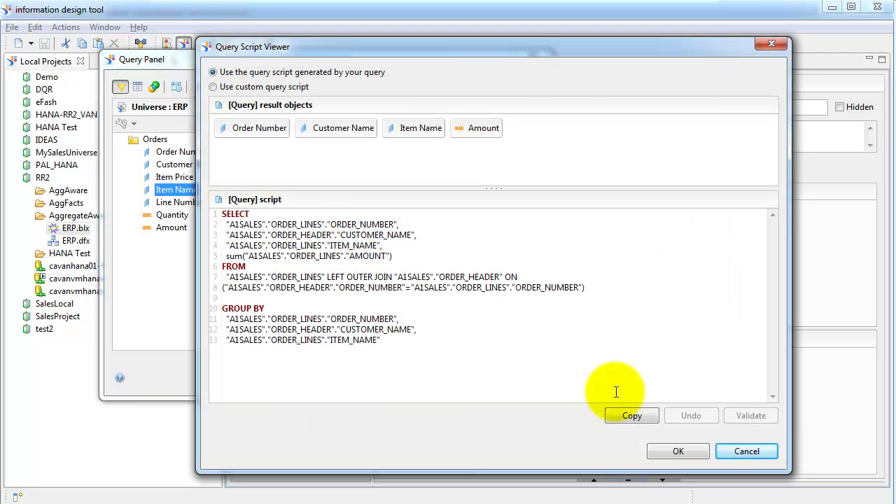
{"action": "left_click", "coordinate": [738, 452]}
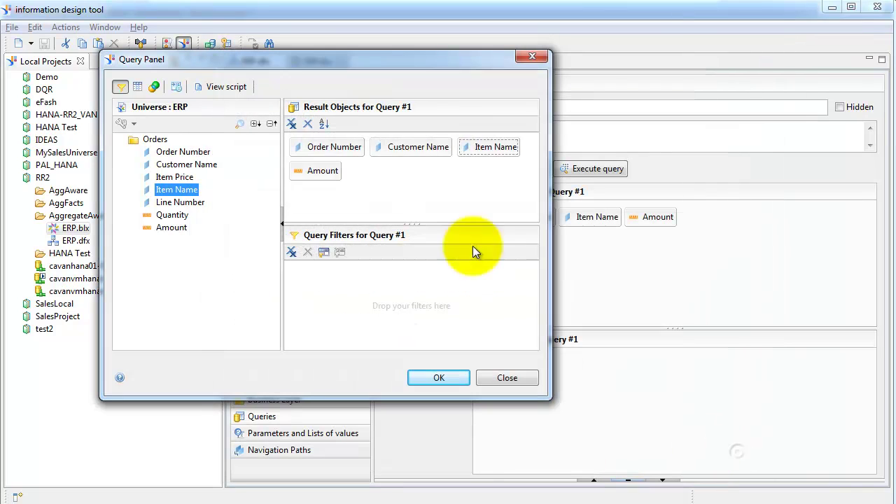
Remove Customer Name from the result objects and review the script generated for Order Number, Item Name and Amount.
{"action": "left_click_drag", "start_coordinate": [407, 151], "coordinate": [217, 193]}
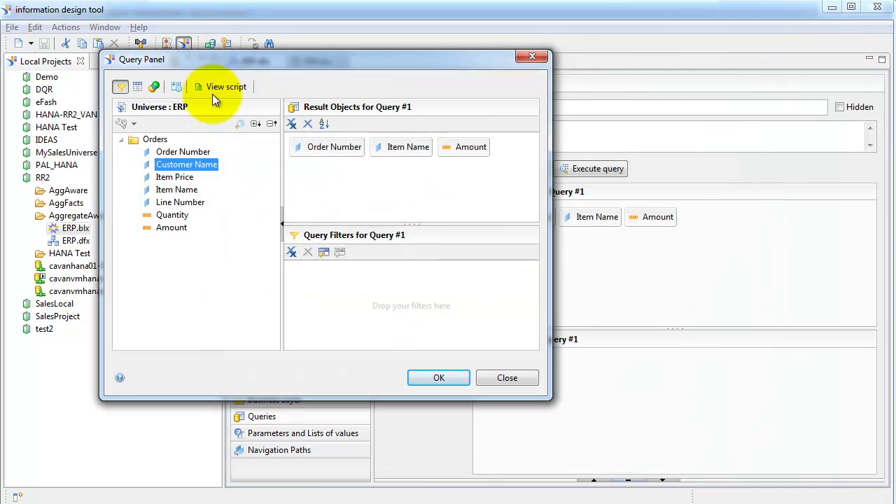
{"action": "left_click", "coordinate": [218, 89]}
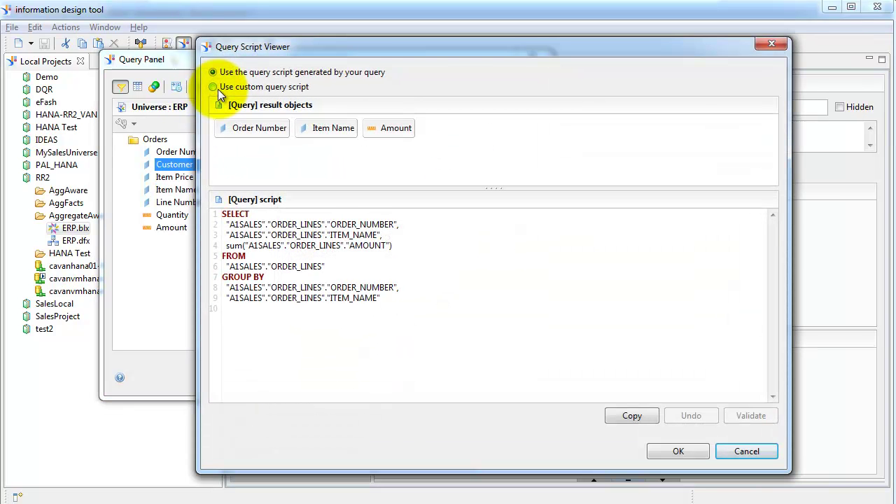
{"action": "left_click", "coordinate": [678, 452]}
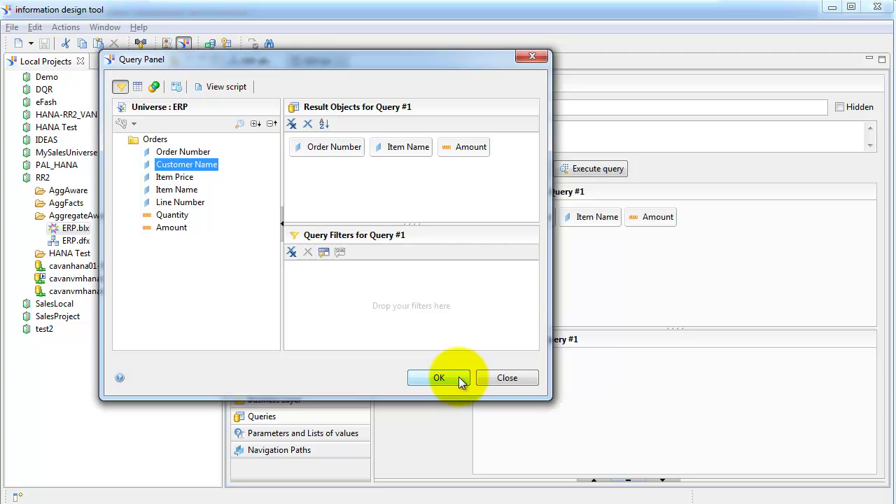
{"action": "left_click", "coordinate": [212, 86]}
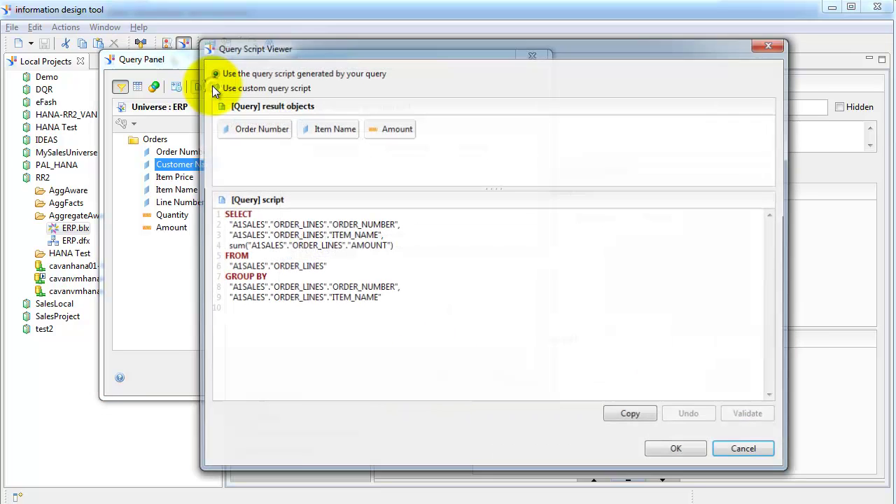
{"action": "left_click", "coordinate": [242, 131]}
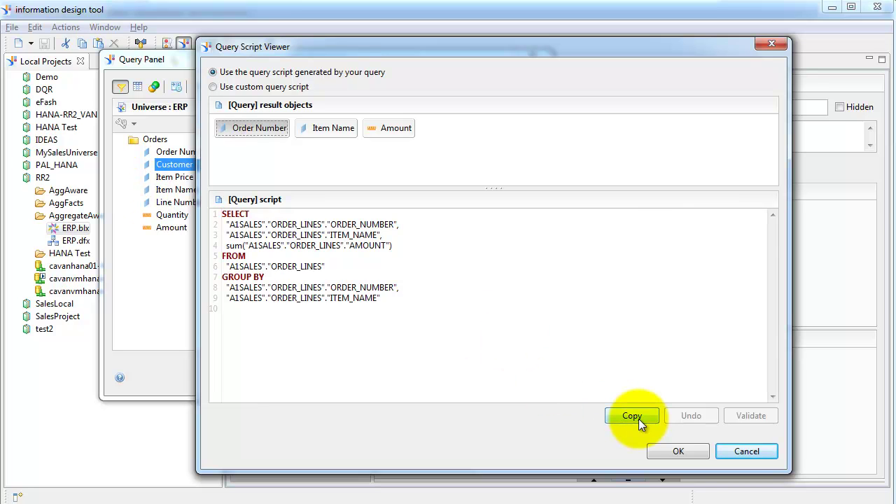
{"action": "left_click", "coordinate": [740, 453]}
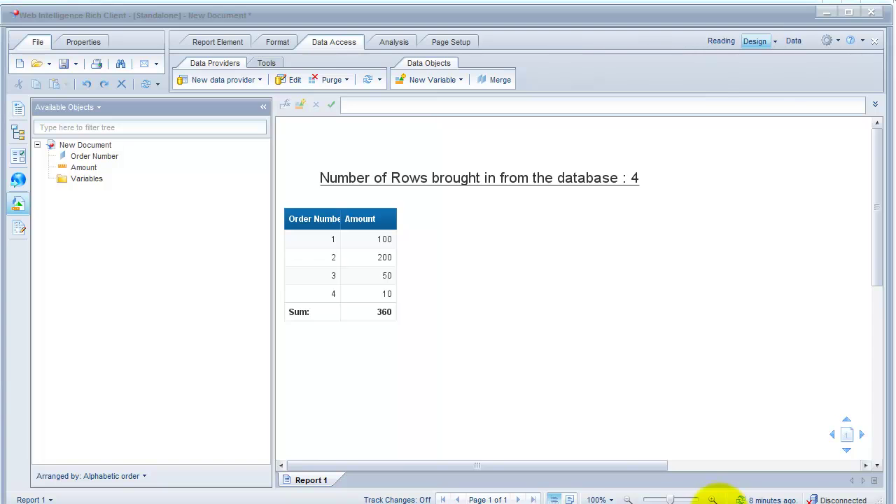
In Web Intelligence Rich Client, open the document's query for editing and view its script for Order Number and Amount.
{"action": "left_click", "coordinate": [312, 293]}
{"action": "left_click", "coordinate": [288, 79]}
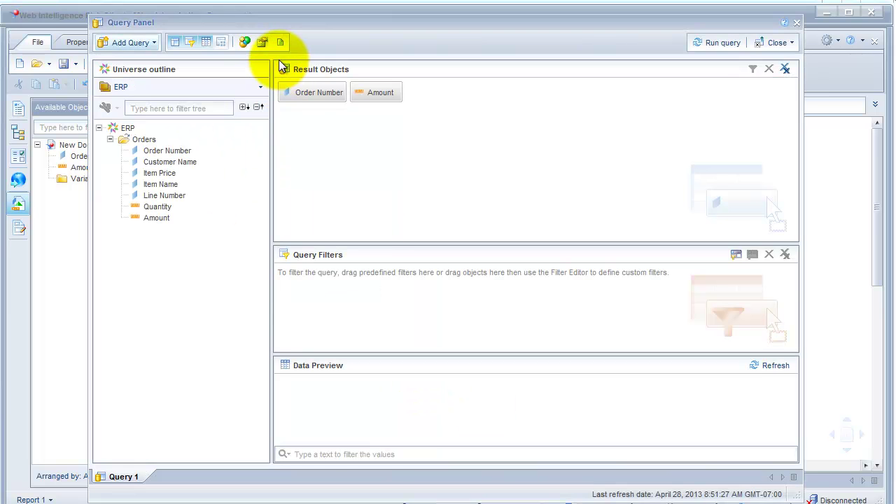
{"action": "left_click", "coordinate": [279, 43]}
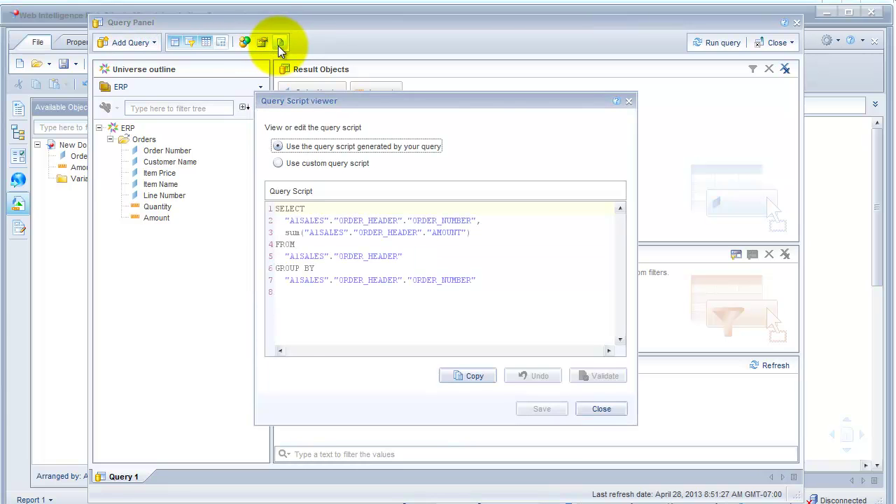
{"action": "key", "text": "Escape"}
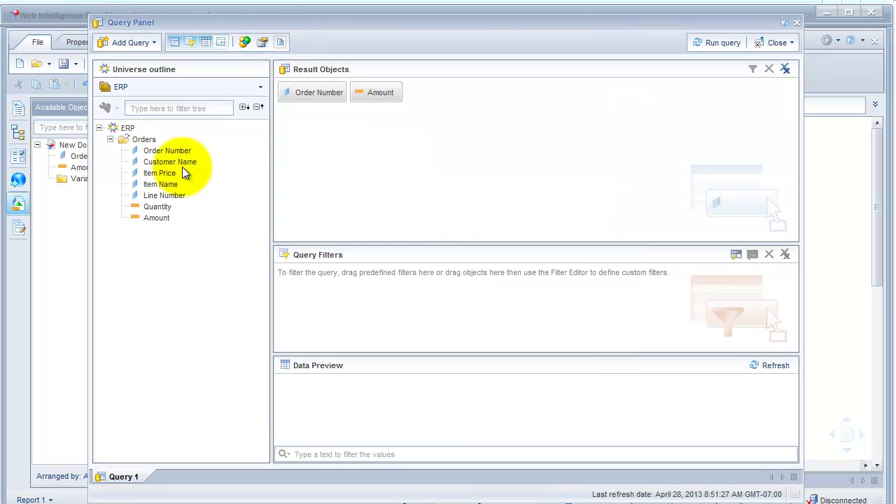
Insert Item Name between Order Number and Amount in the Web Intelligence query and view the regenerated script.
{"action": "mouse_move", "coordinate": [168, 186]}
{"action": "left_mouse_down"}
{"action": "mouse_move", "coordinate": [351, 108]}
{"action": "mouse_move", "coordinate": [352, 98]}
{"action": "left_mouse_up"}
{"action": "left_click", "coordinate": [279, 43]}
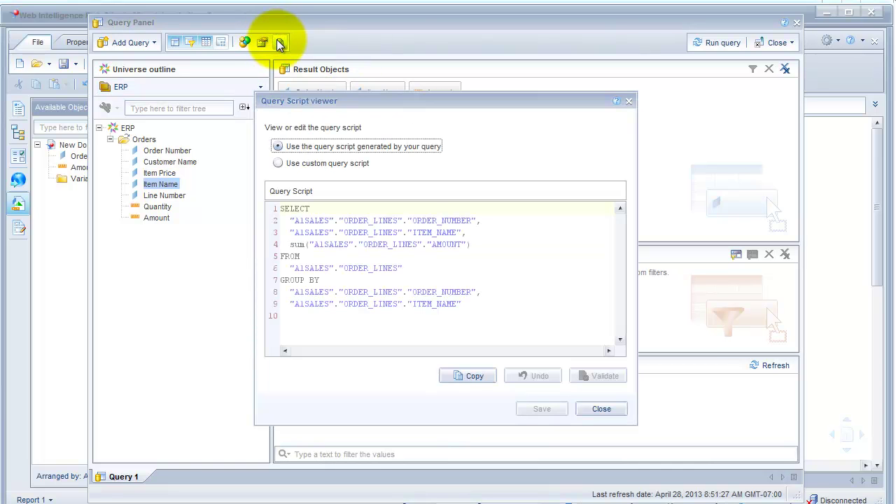
{"action": "key", "text": "Escape"}
Add Customer Name as the first result object of the Web Intelligence query and view the regenerated script.
{"action": "left_click_drag", "start_coordinate": [183, 163], "coordinate": [279, 92]}
{"action": "left_click", "coordinate": [280, 43]}
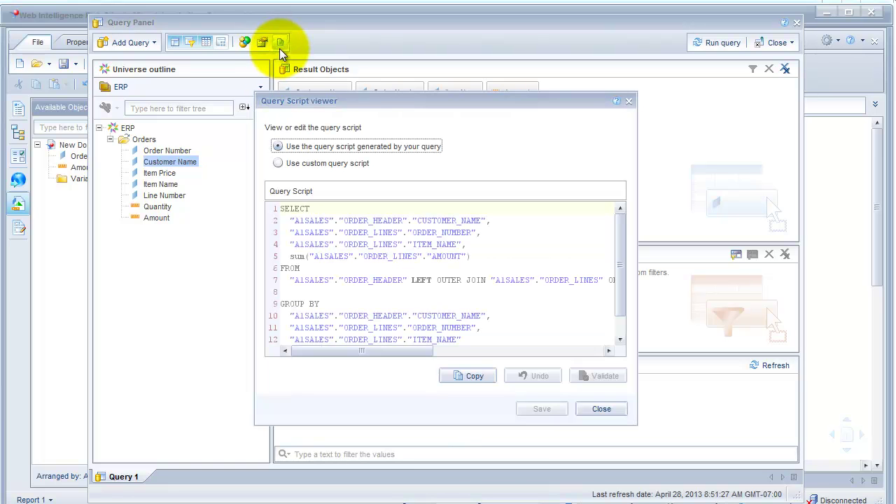
{"action": "key", "text": "Escape"}
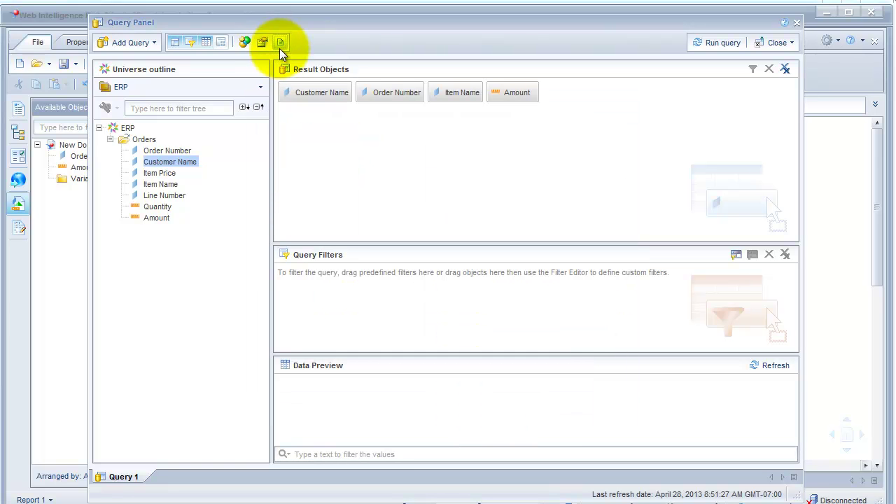
Remove Item Name from the Web Intelligence query and view the script for Customer Name, Order Number and Amount.
{"action": "left_click_drag", "start_coordinate": [430, 91], "coordinate": [214, 175]}
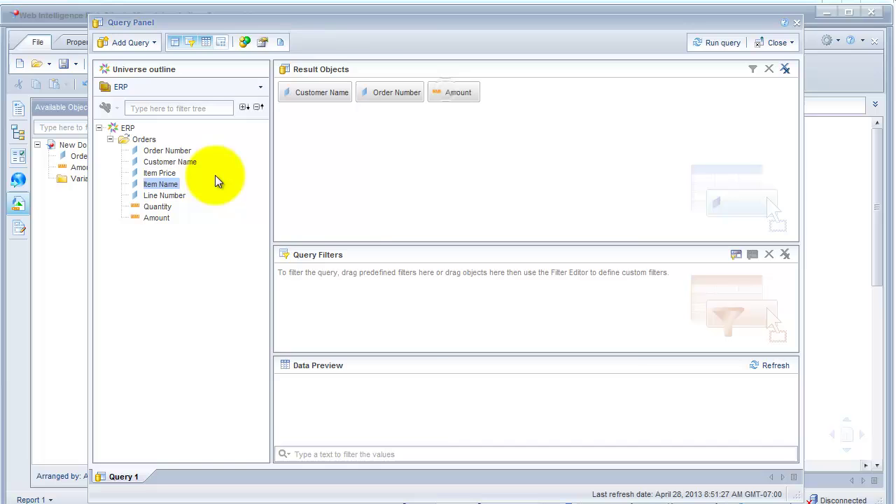
{"action": "left_click", "coordinate": [276, 44]}
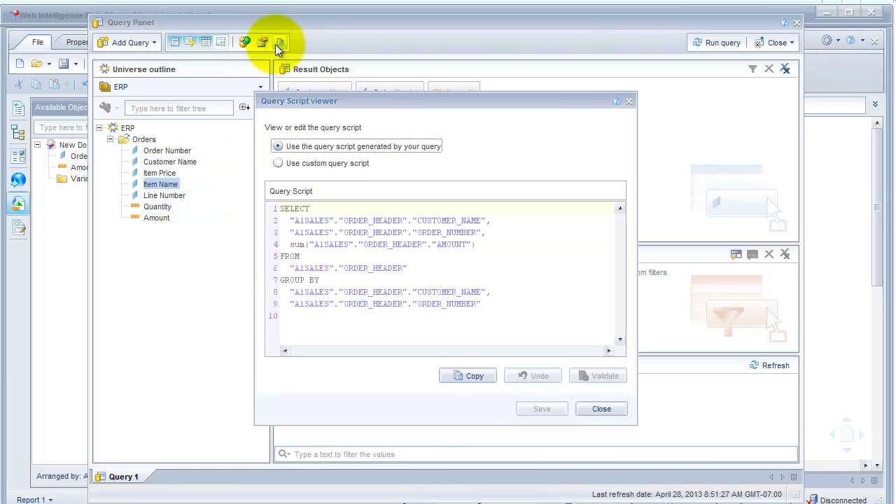
{"action": "key", "text": "Escape"}
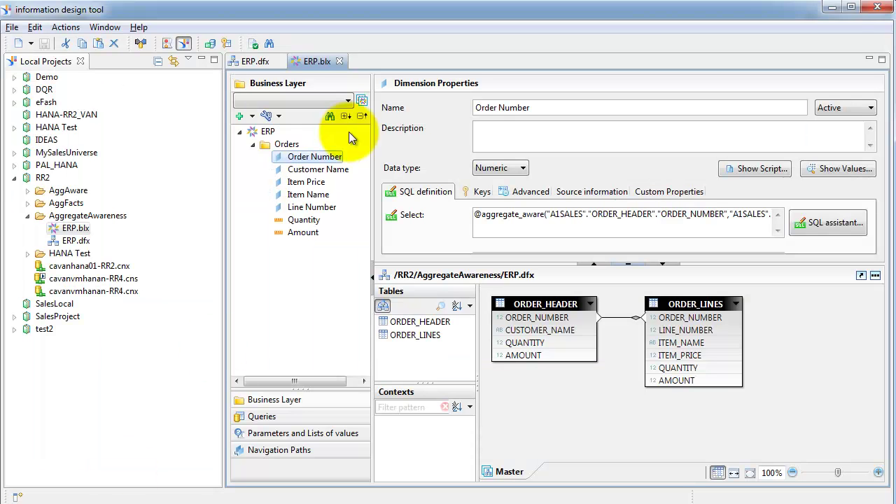
Select Customer Name in the business layer; in Web Intelligence, close the edited query without running it, then reopen it to review its objects.
{"action": "left_click", "coordinate": [336, 170]}
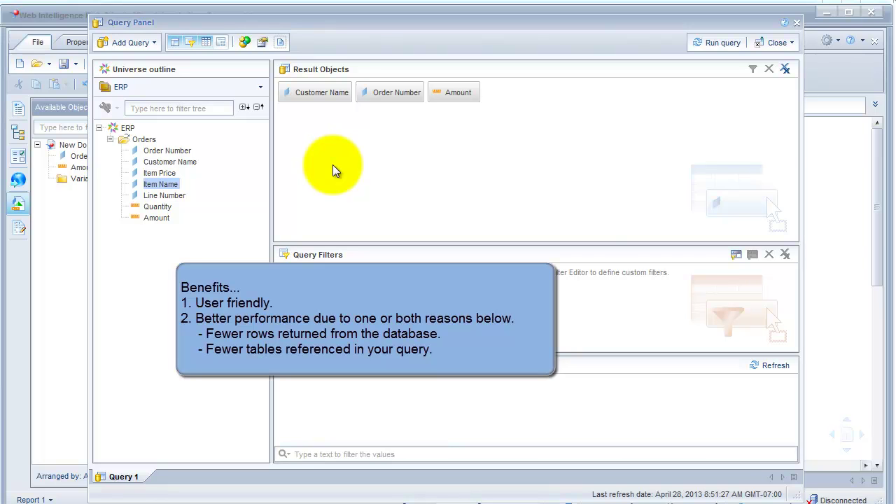
{"action": "left_click", "coordinate": [796, 24]}
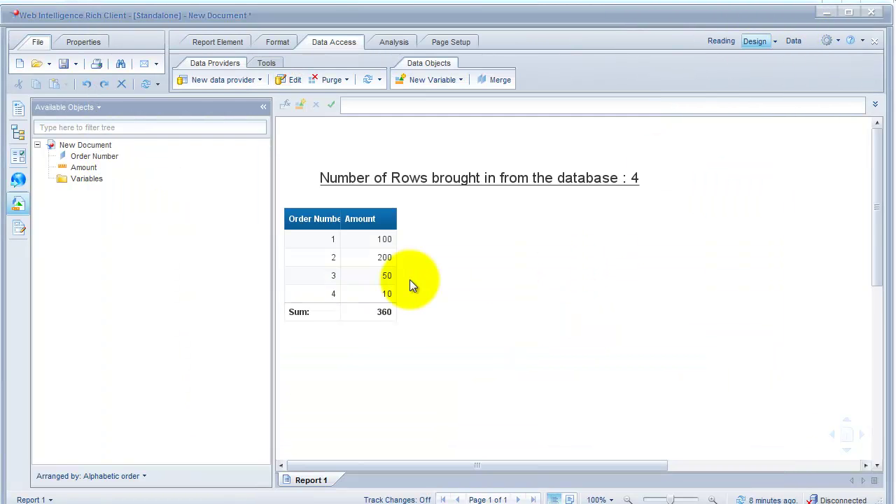
{"action": "left_click", "coordinate": [290, 81]}
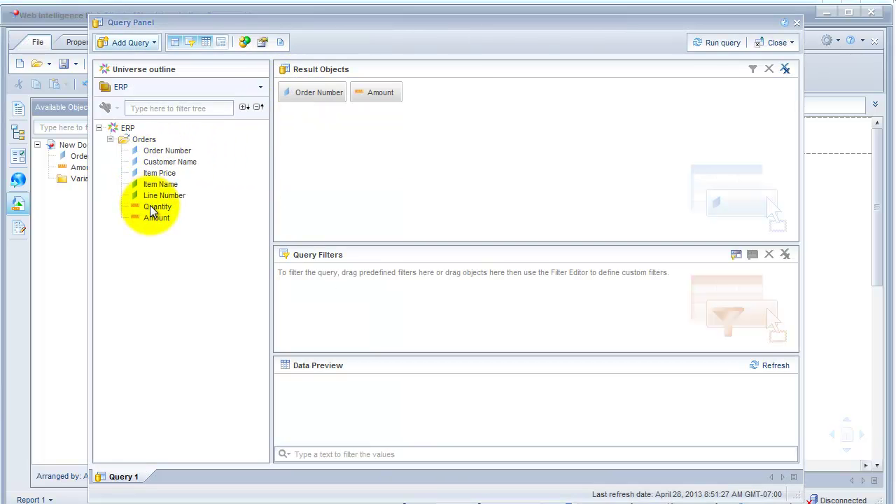
{"action": "left_click", "coordinate": [797, 27]}
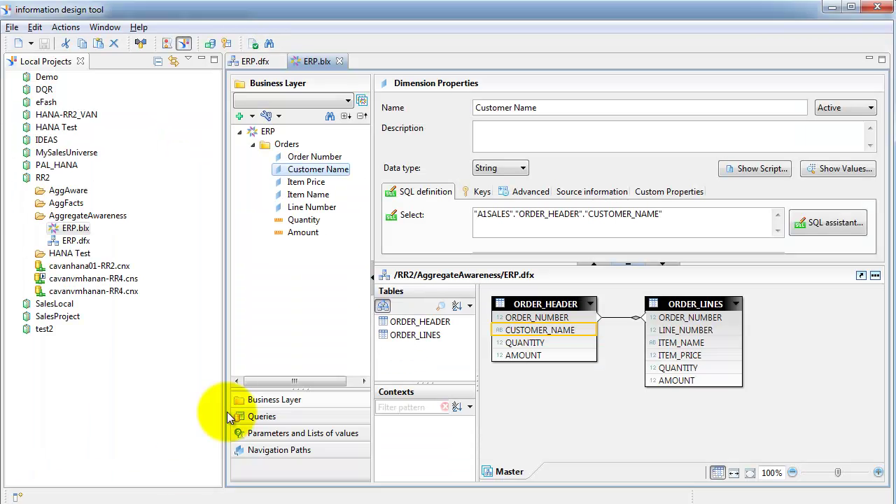
In the information design tool, review the SQL definitions of Order Number, Quantity and Amount in the ERP business layer.
{"action": "left_click", "coordinate": [314, 158]}
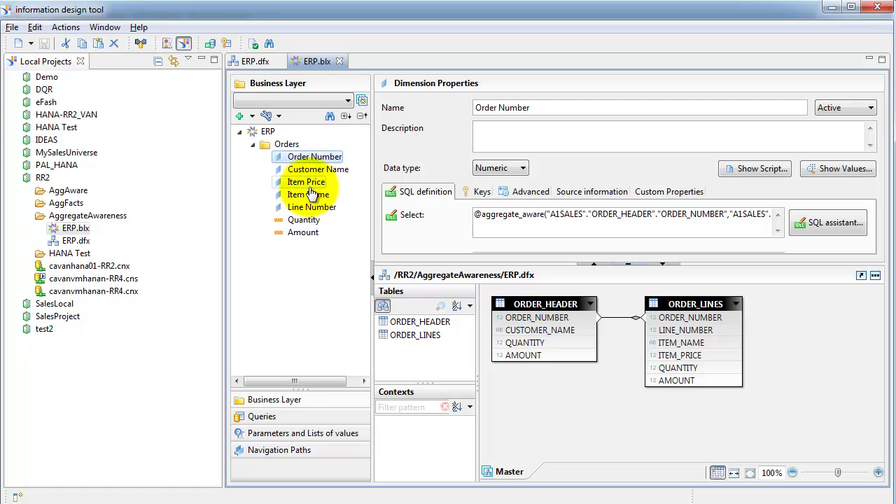
{"action": "left_click", "coordinate": [309, 221]}
{"action": "left_click", "coordinate": [305, 234]}
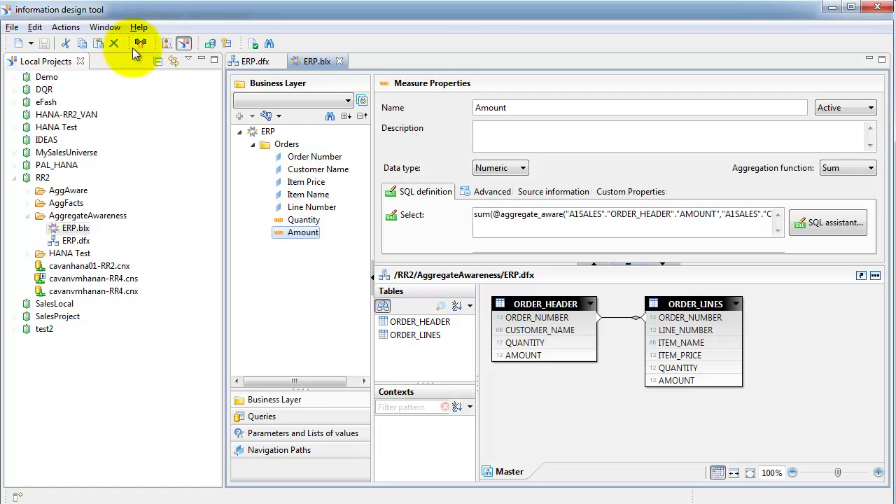
{"action": "left_click", "coordinate": [63, 28]}
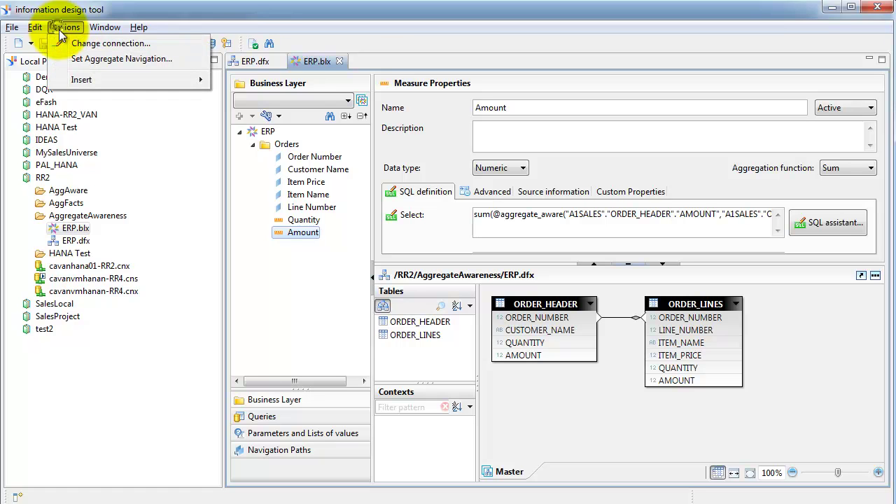
{"action": "left_click", "coordinate": [314, 157]}
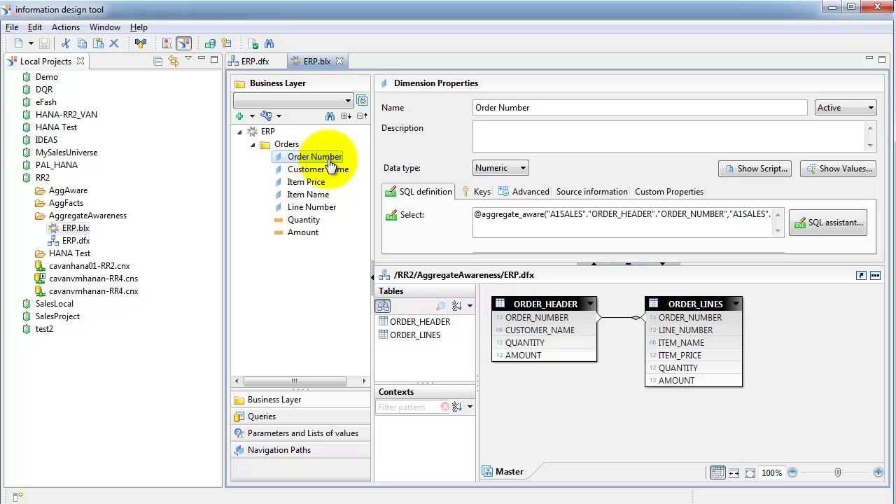
{"action": "left_click", "coordinate": [312, 222]}
{"action": "left_click", "coordinate": [311, 234]}
Review the SQL definitions of the Customer Name, Item Price, Item Name and Line Number dimensions.
{"action": "left_click", "coordinate": [332, 172]}
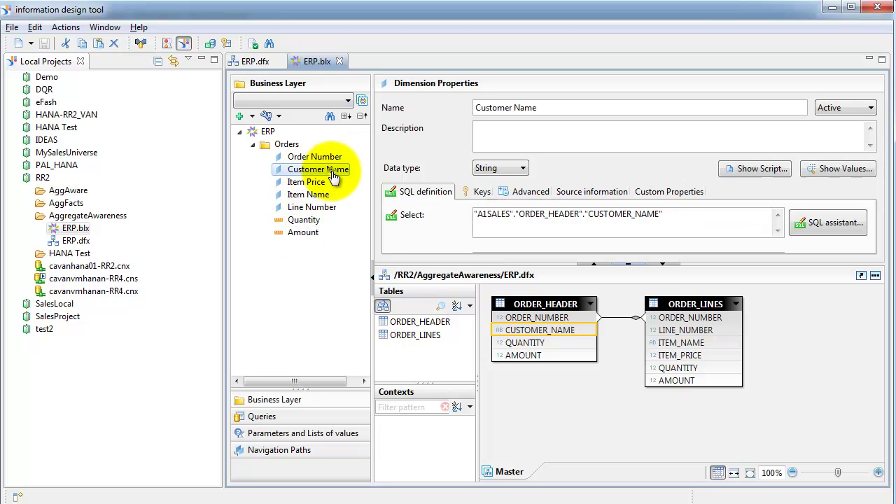
{"action": "left_click", "coordinate": [307, 184]}
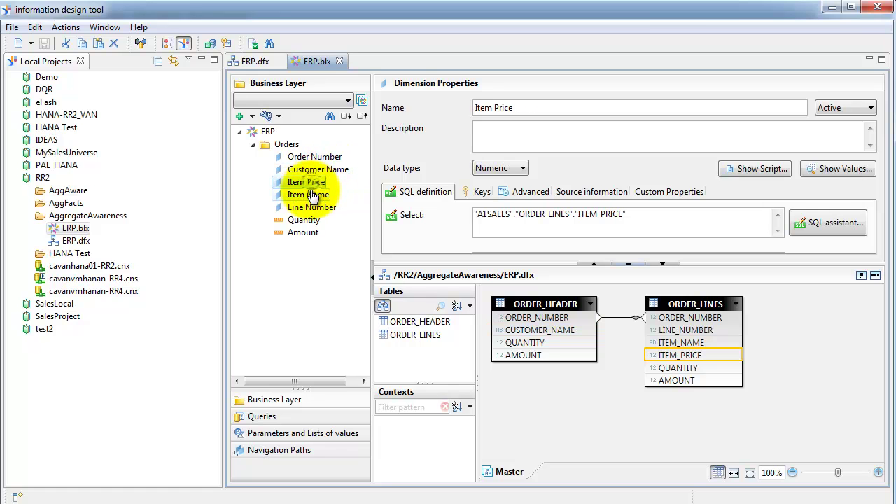
{"action": "left_click", "coordinate": [310, 196]}
{"action": "left_click", "coordinate": [313, 207]}
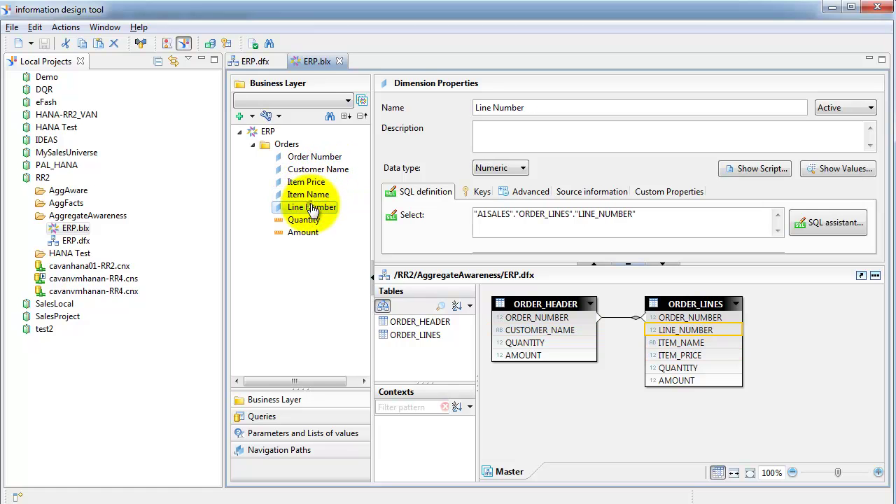
Review the objects marked incompatible with ORDER_HEADER in Aggregate Navigation, cancel without changes, and view the Quantity measure's SQL definition.
{"action": "left_click", "coordinate": [65, 27]}
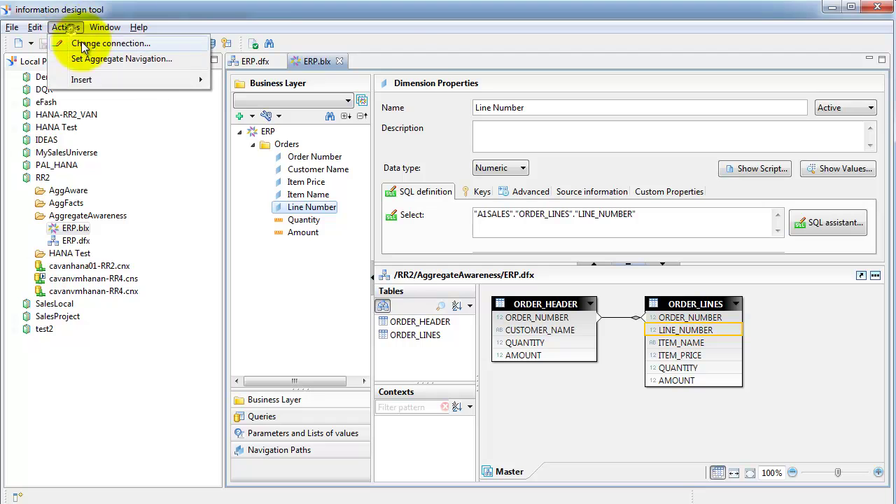
{"action": "left_click", "coordinate": [91, 59]}
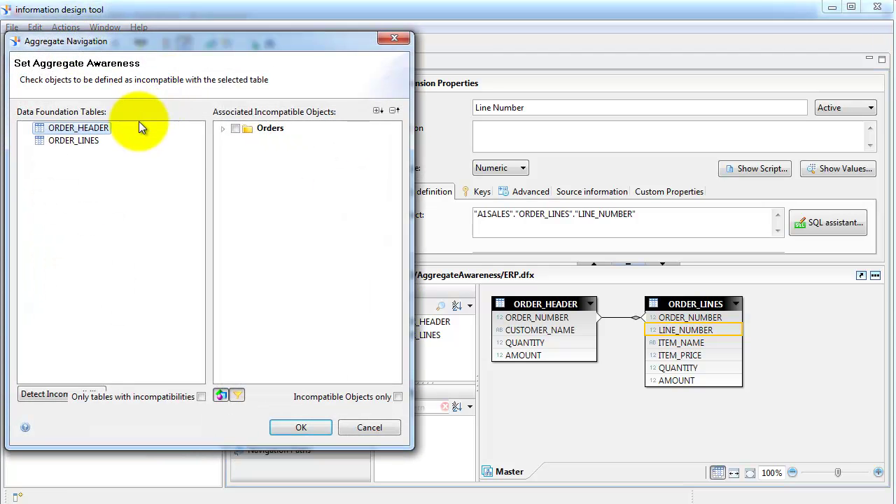
{"action": "left_click", "coordinate": [221, 130]}
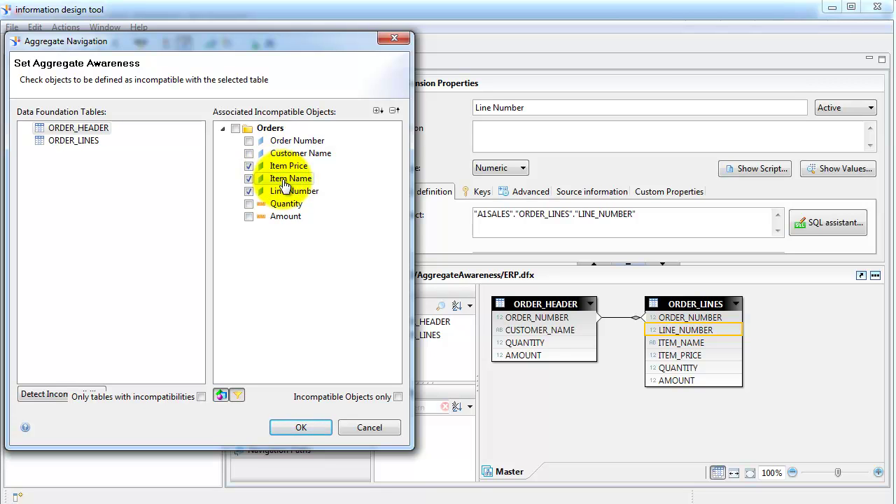
{"action": "left_click", "coordinate": [346, 428]}
{"action": "left_click", "coordinate": [308, 221]}
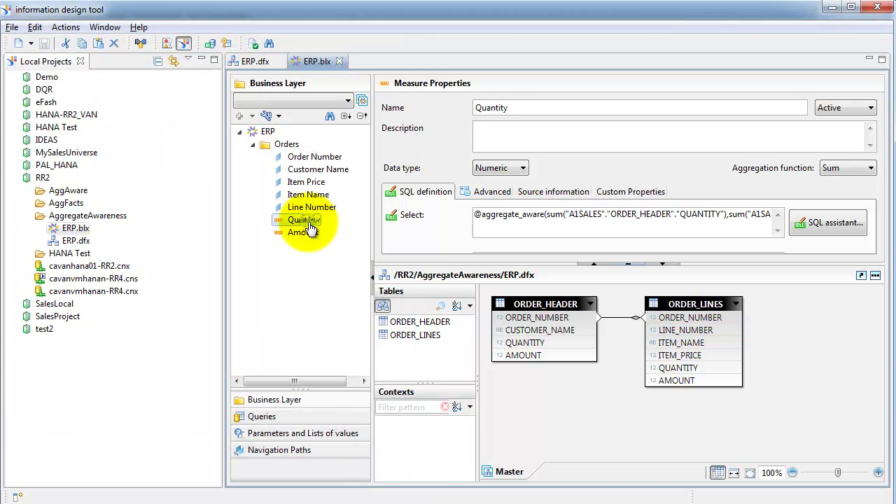